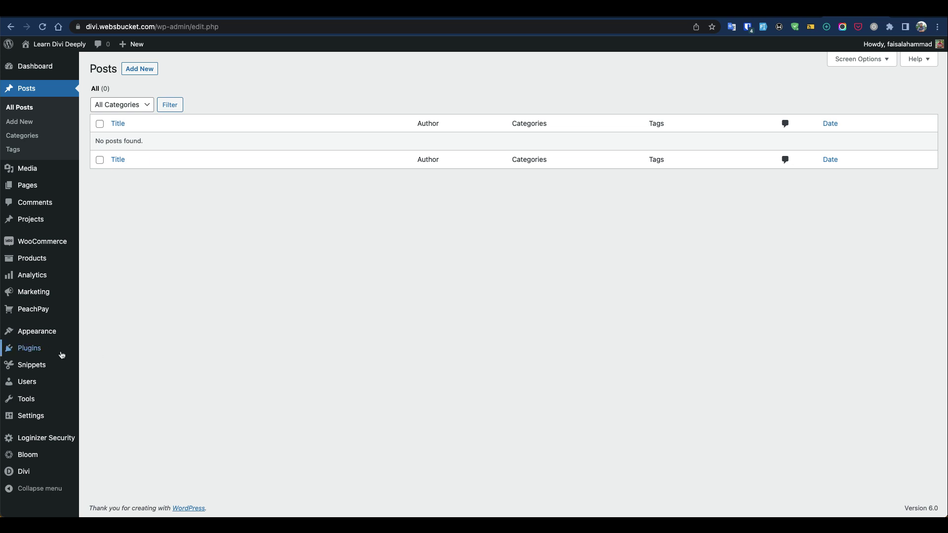
Go to Plugins > Add New to open the plugin directory.
mouse_move(61, 355)
left_click(101, 366)
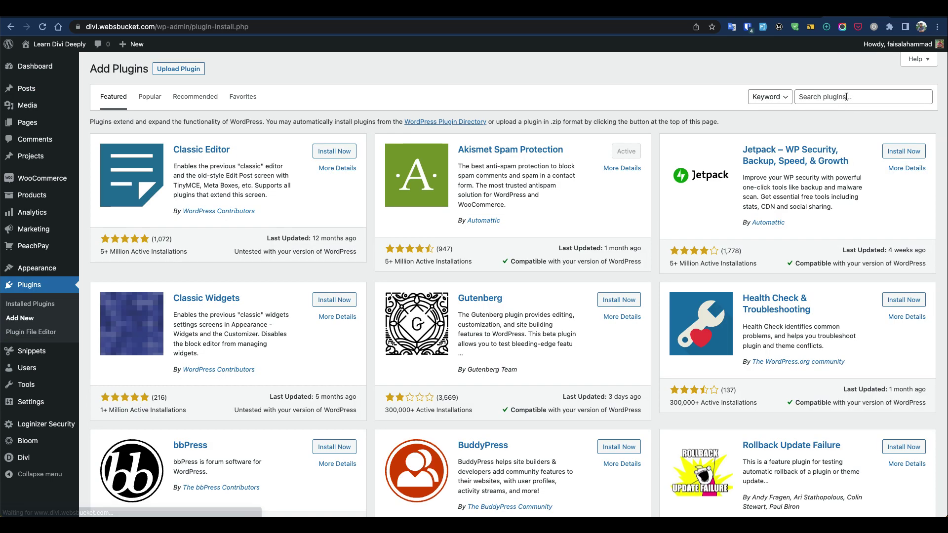
Search the plugin directory for 'fakerpress', then install and activate FakerPress.
left_click(847, 97)
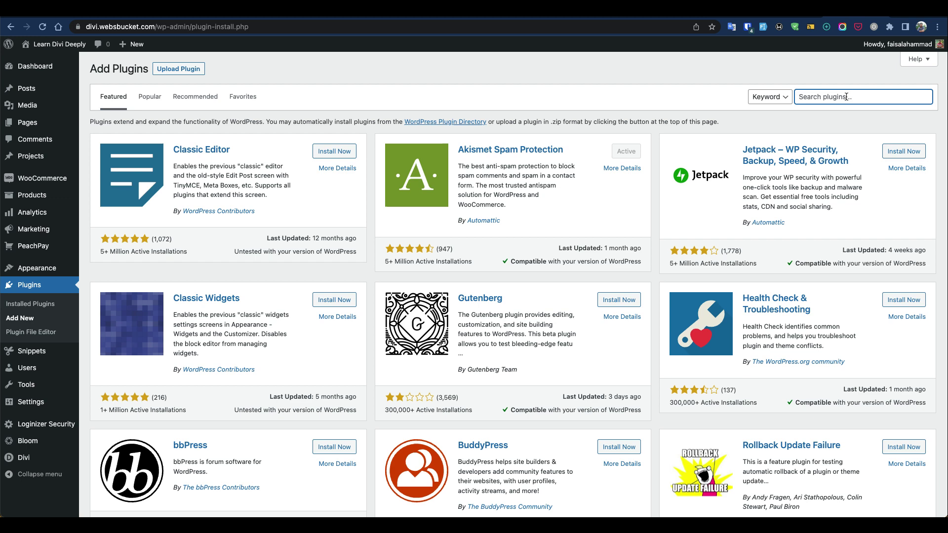
type("fakerpress")
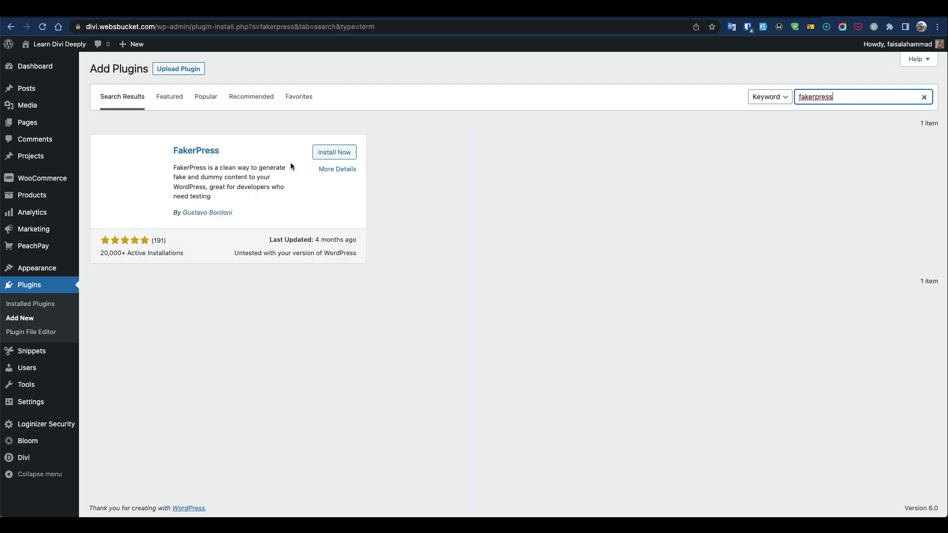
left_click(320, 157)
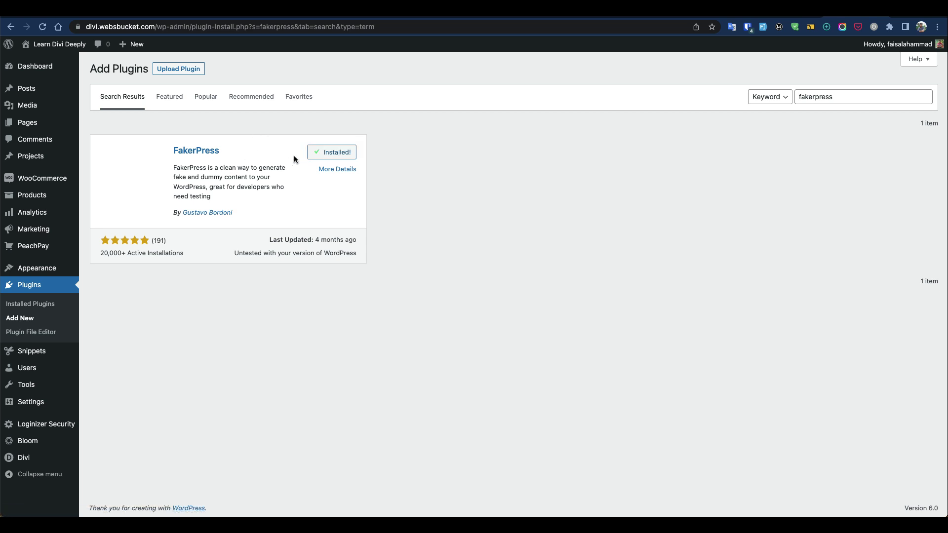
left_click(339, 157)
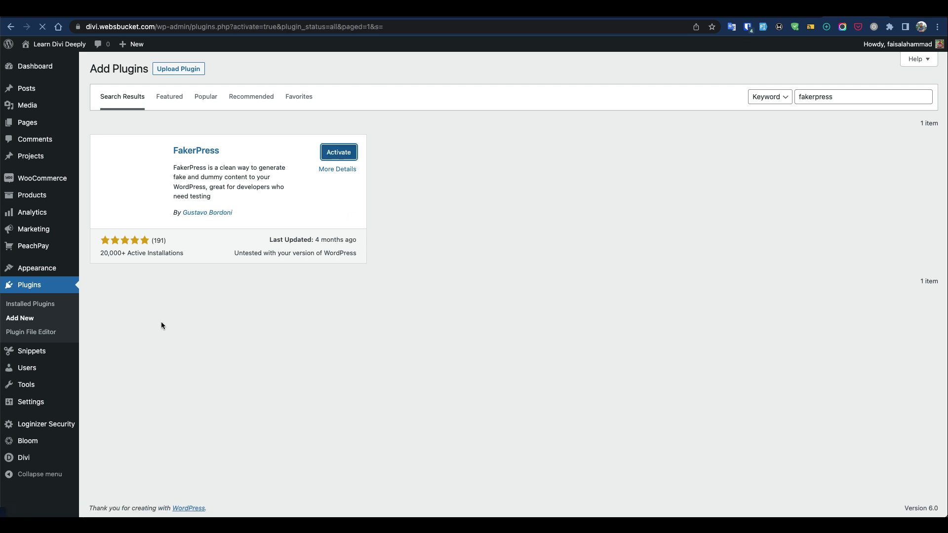
scroll(123, 350, "down", 2)
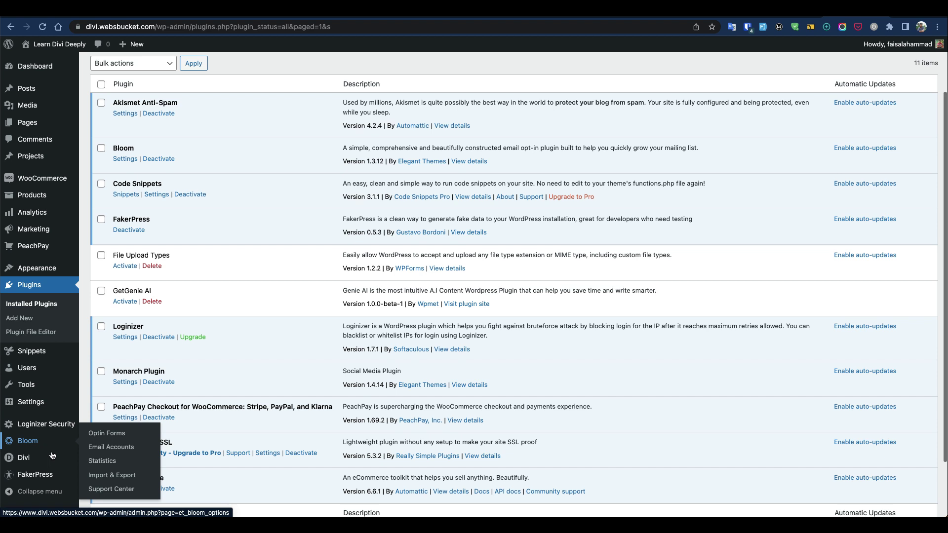
mouse_move(27, 478)
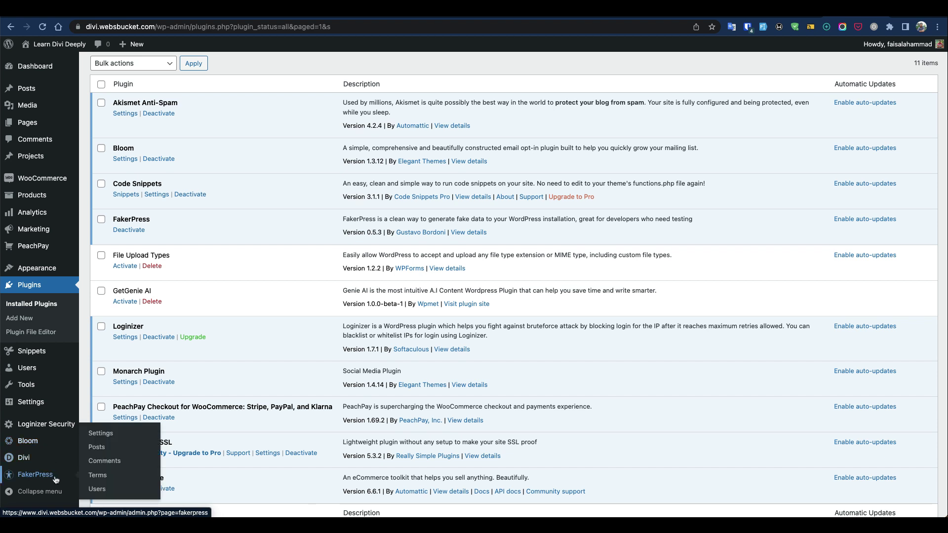
Open FakerPress's post generator and set the post quantity to 10–15.
left_click(107, 452)
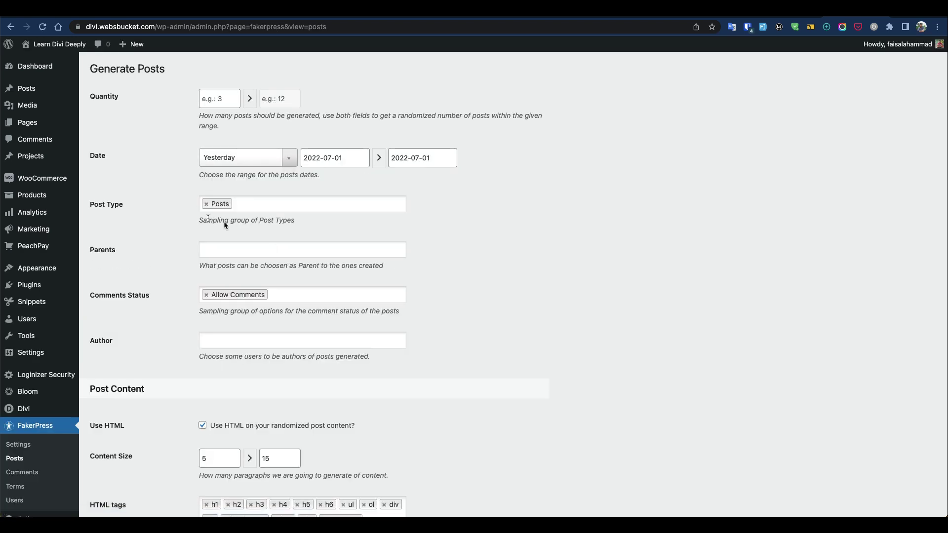
left_click(206, 101)
type("10")
key("Tab")
type("15")
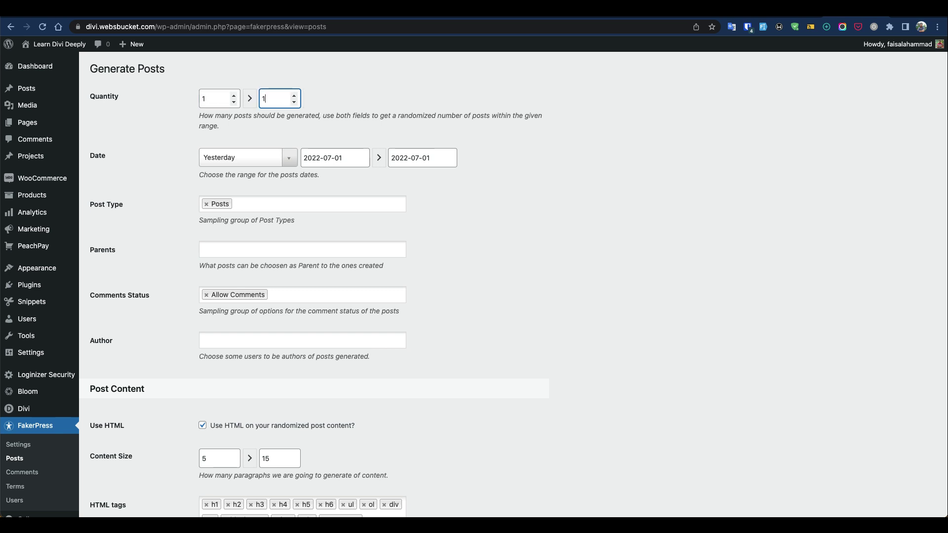
left_click(209, 104)
key("BackSpace")
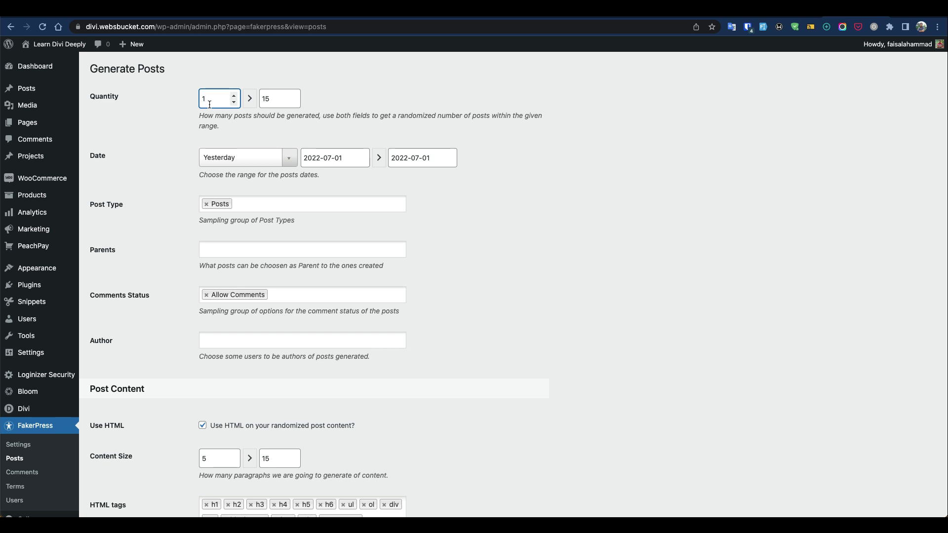
type("0")
Set the post date range to This year, ending July 2, 2022.
left_click(232, 165)
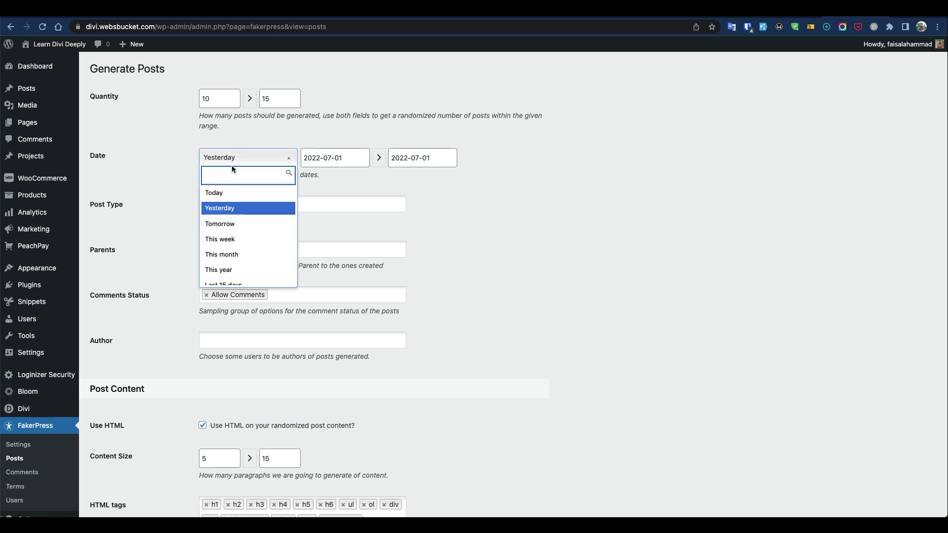
left_click(238, 269)
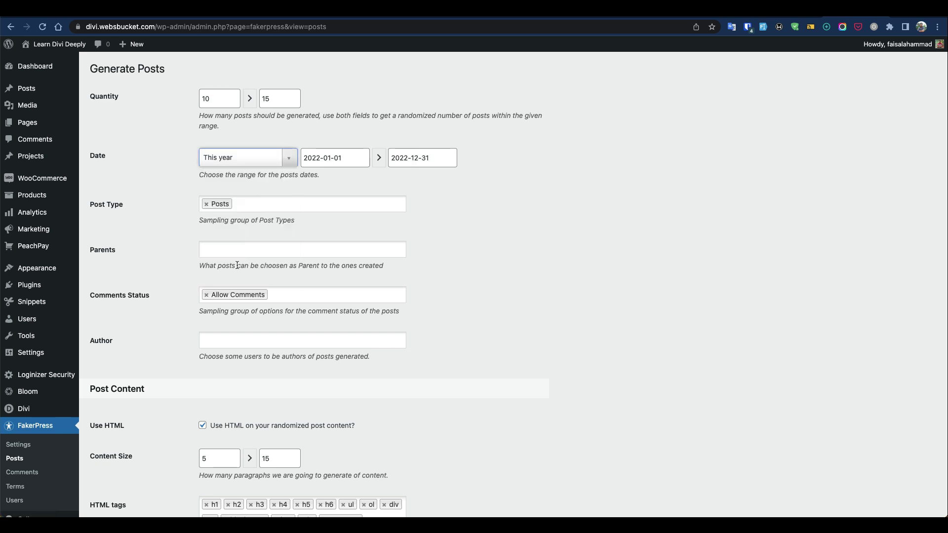
left_click(427, 159)
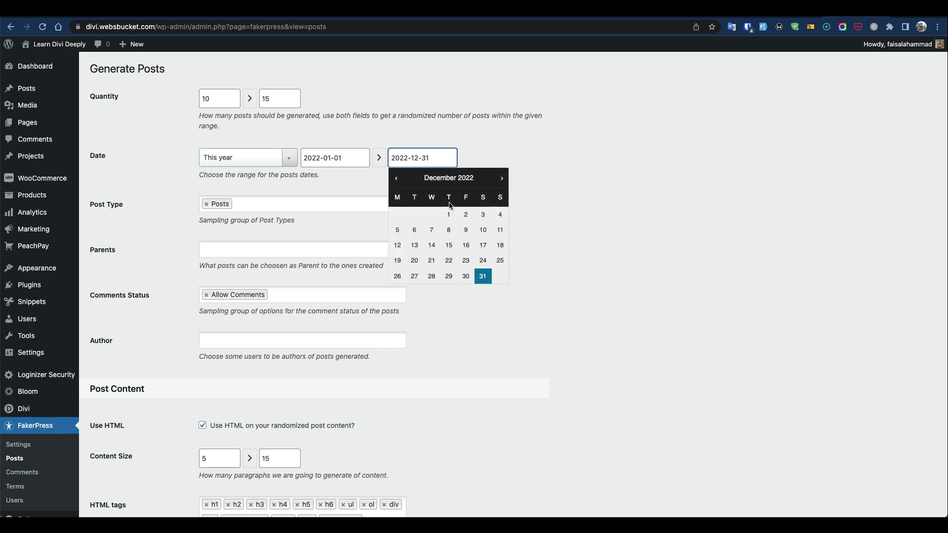
left_click(398, 183)
left_click(399, 183)
left_click(398, 183)
left_click(398, 182)
left_click(398, 183)
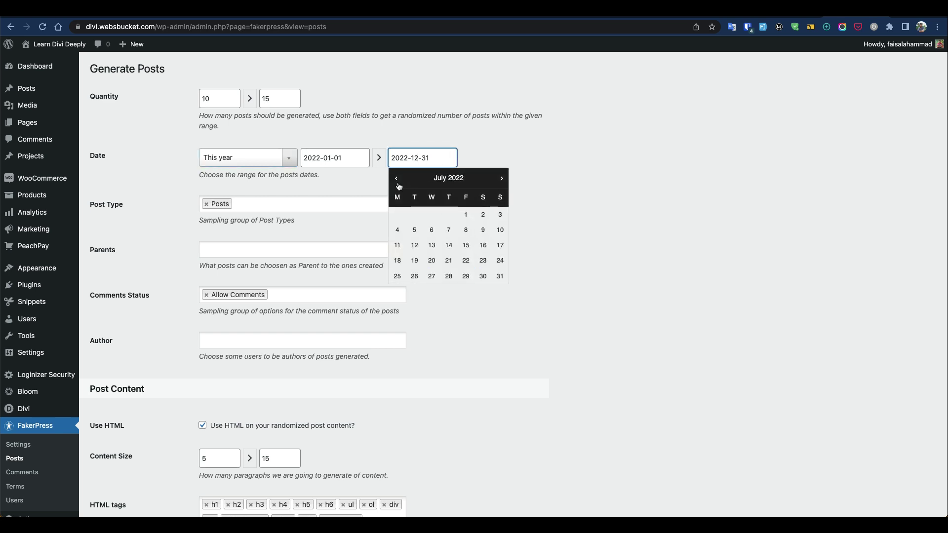
left_click(399, 183)
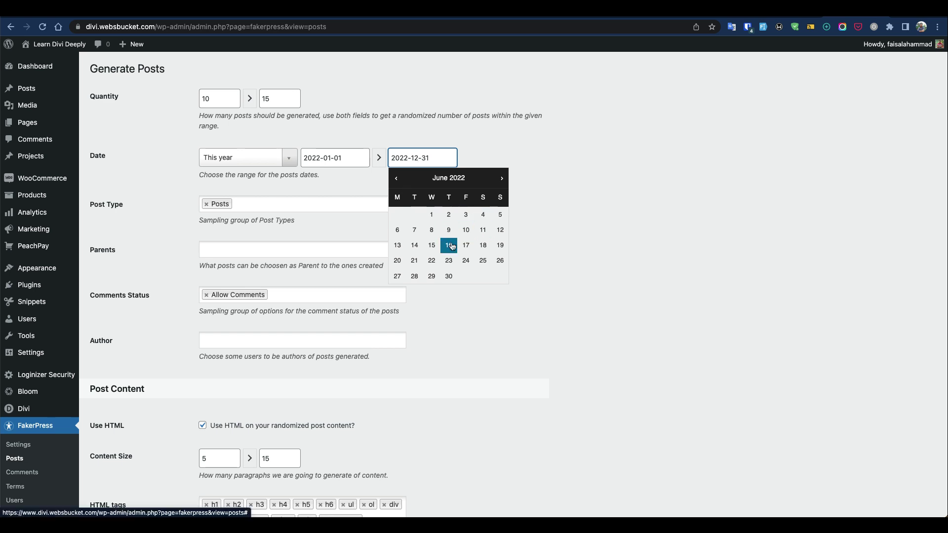
left_click(502, 181)
left_click(483, 215)
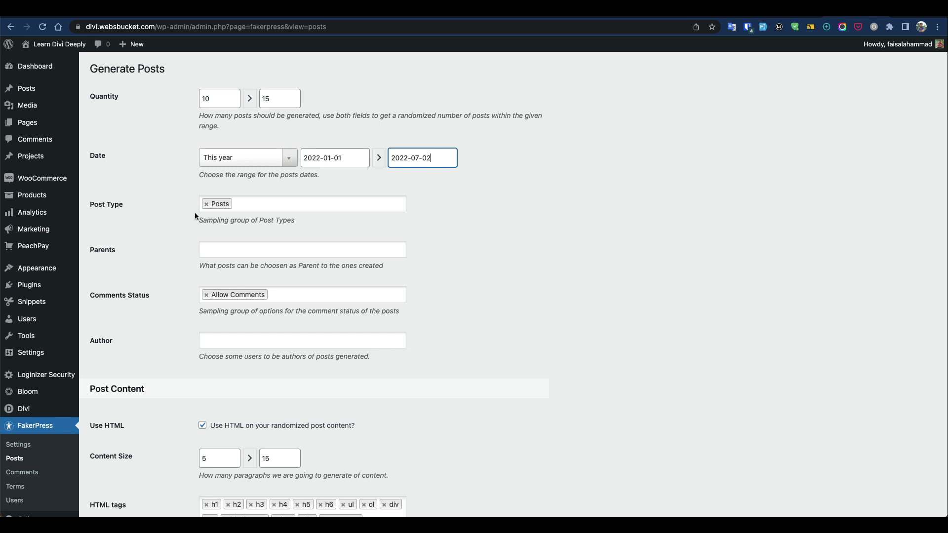
Keep Posts as the only post type and add the site's own user as author.
left_click(253, 207)
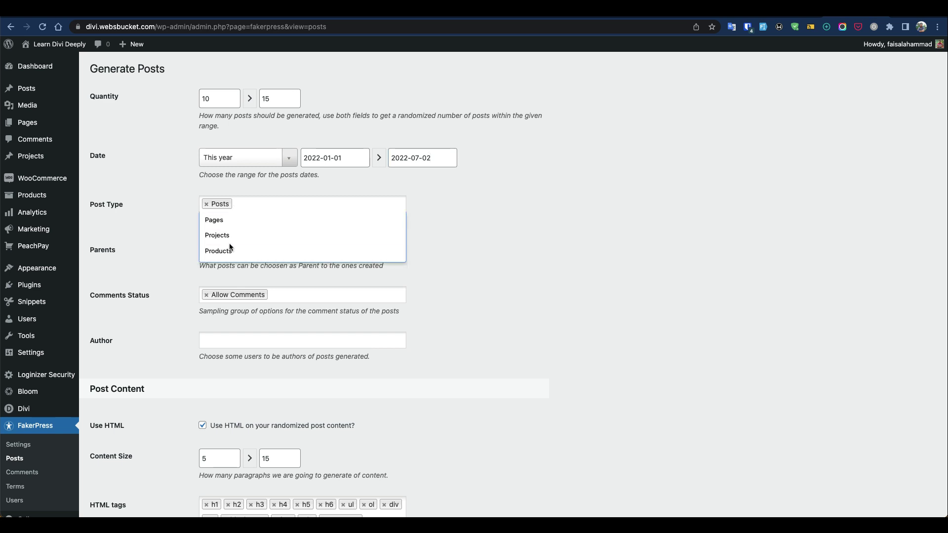
left_click(158, 245)
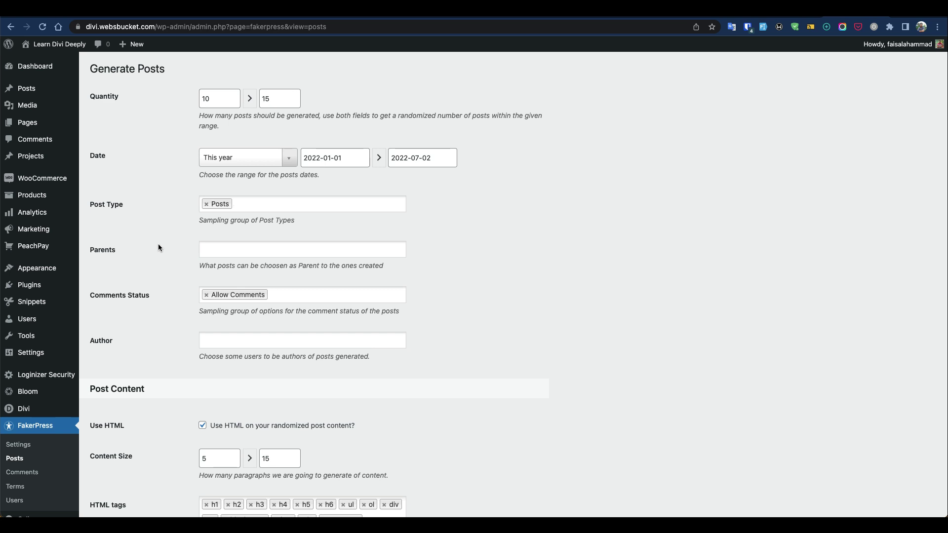
scroll(158, 247, "down", 3)
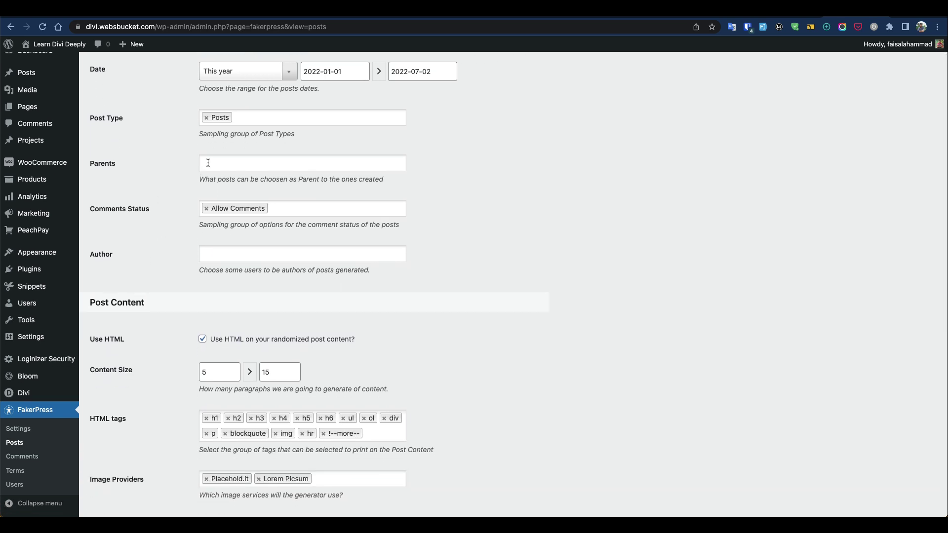
scroll(181, 194, "down", 2)
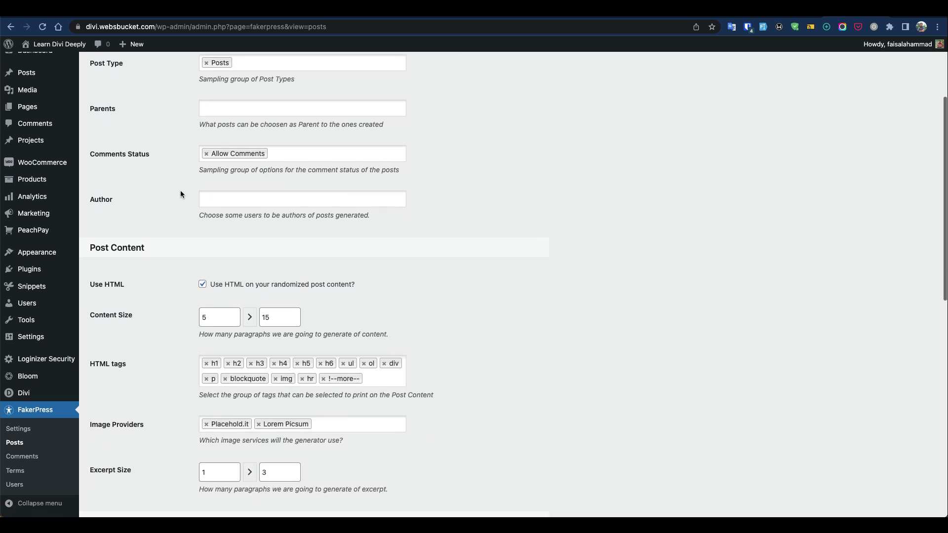
left_click(222, 194)
left_click(225, 216)
Set content size to 3–10 paragraphs and remove the more and div HTML tags.
scroll(181, 220, "down", 3)
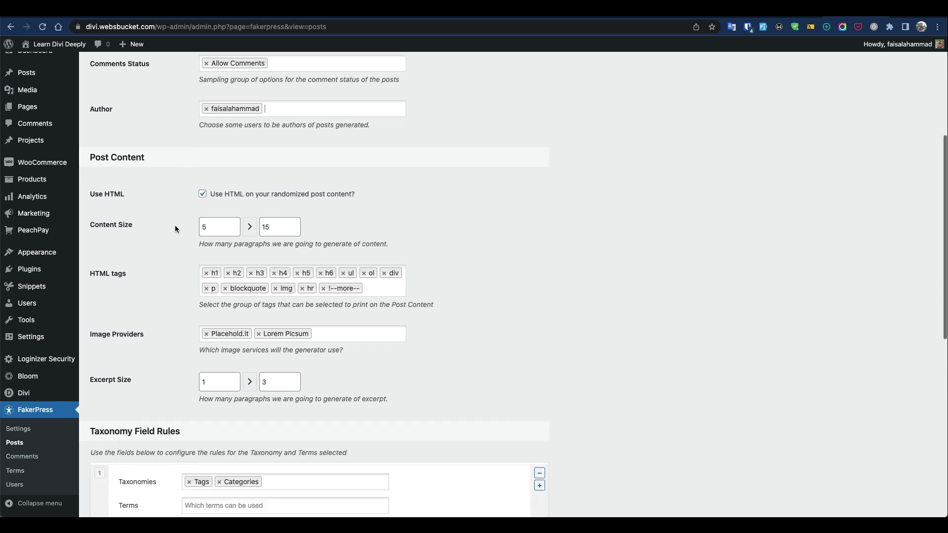
scroll(187, 214, "down", 2)
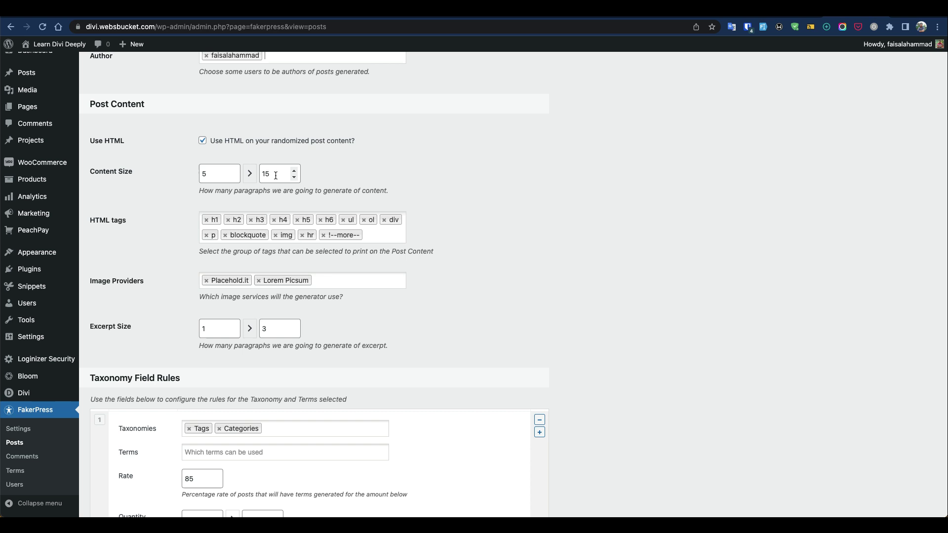
left_click(271, 177)
double_click(270, 177)
type("10")
double_click(218, 174)
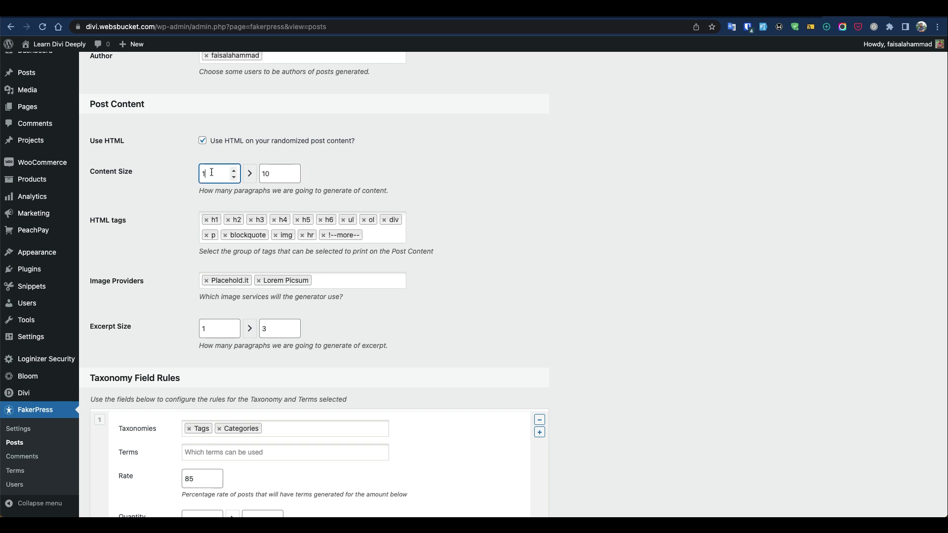
type("3")
left_click(167, 204)
left_click(323, 236)
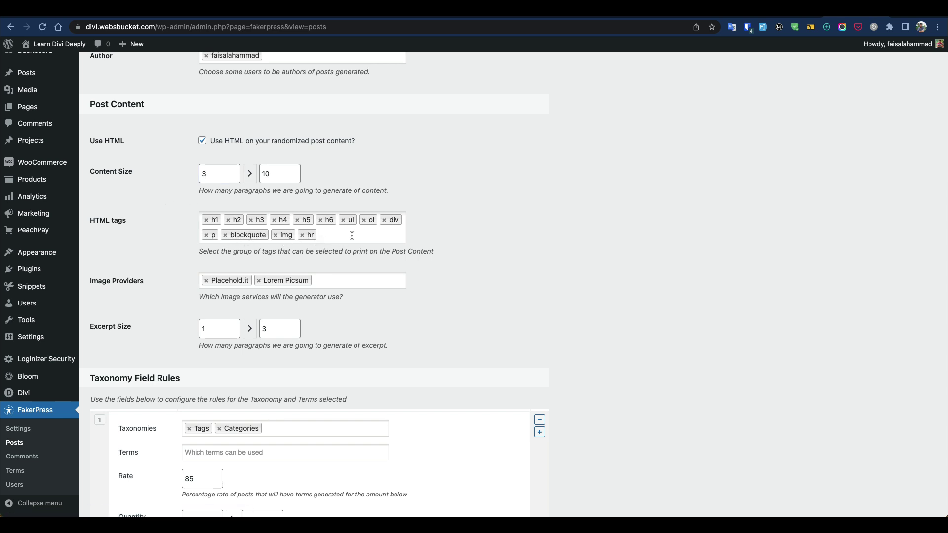
left_click(384, 221)
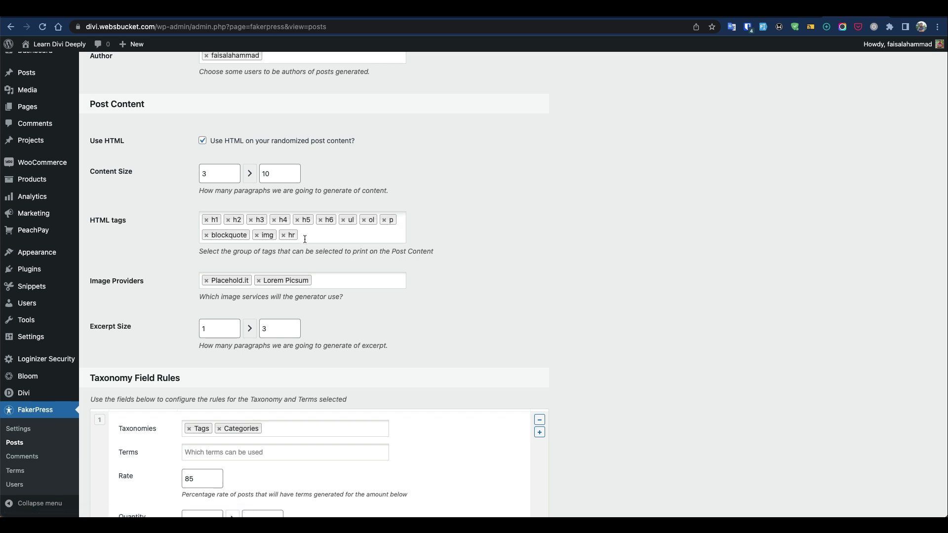
Remove Placehold.it from image providers and thumbnail image services, then generate the posts.
scroll(255, 250, "down", 1)
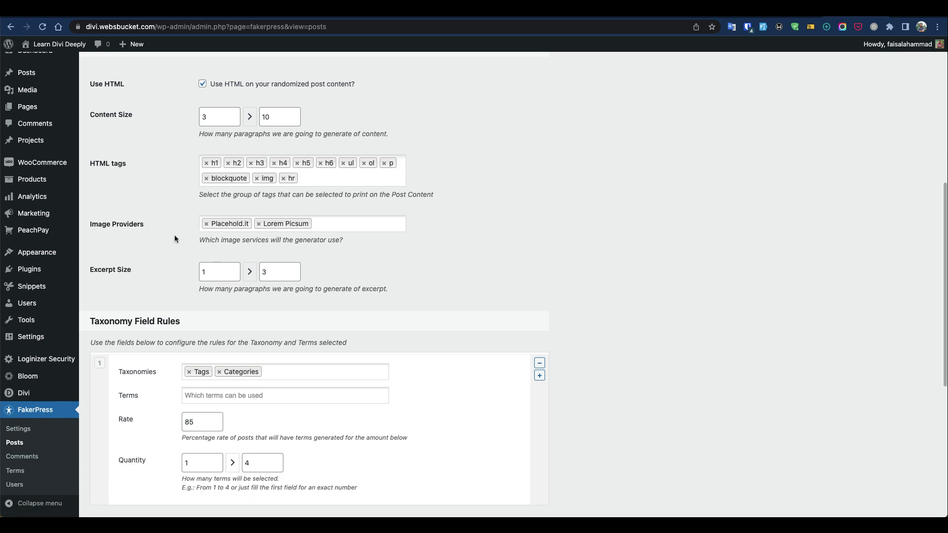
left_click(207, 223)
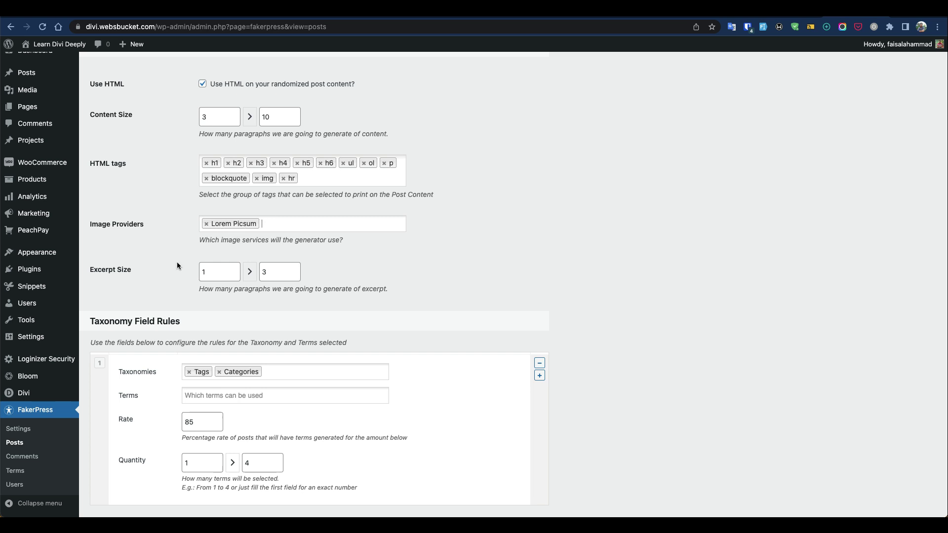
scroll(183, 252, "down", 3)
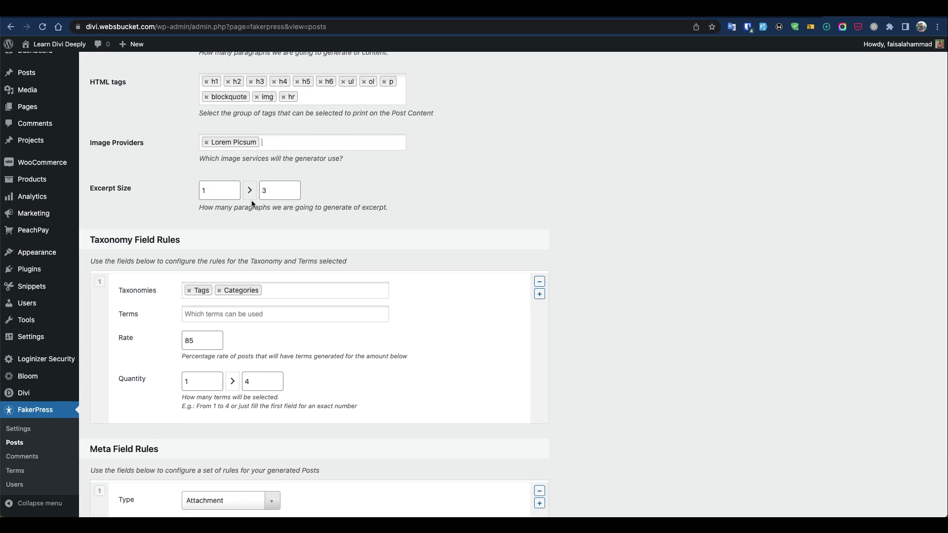
scroll(246, 237, "down", 3)
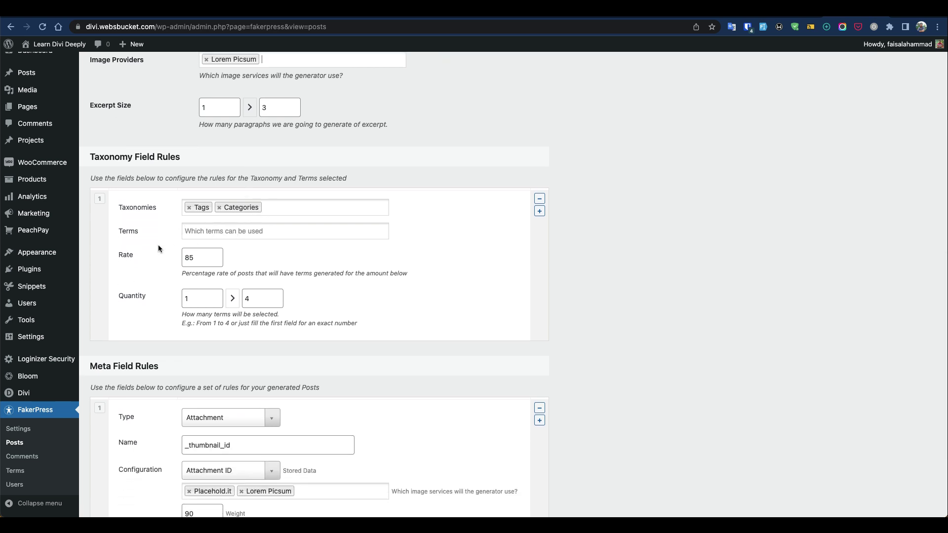
scroll(148, 258, "down", 3)
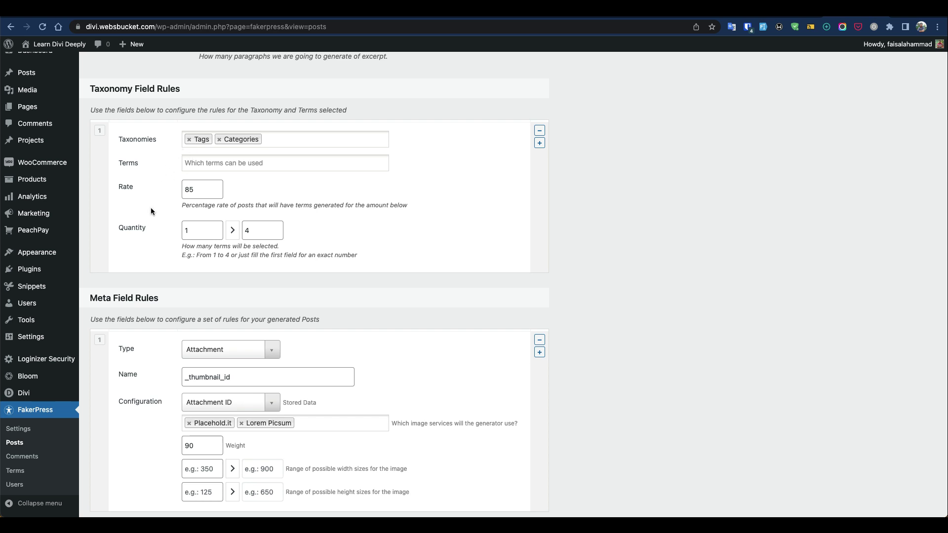
scroll(153, 210, "down", 3)
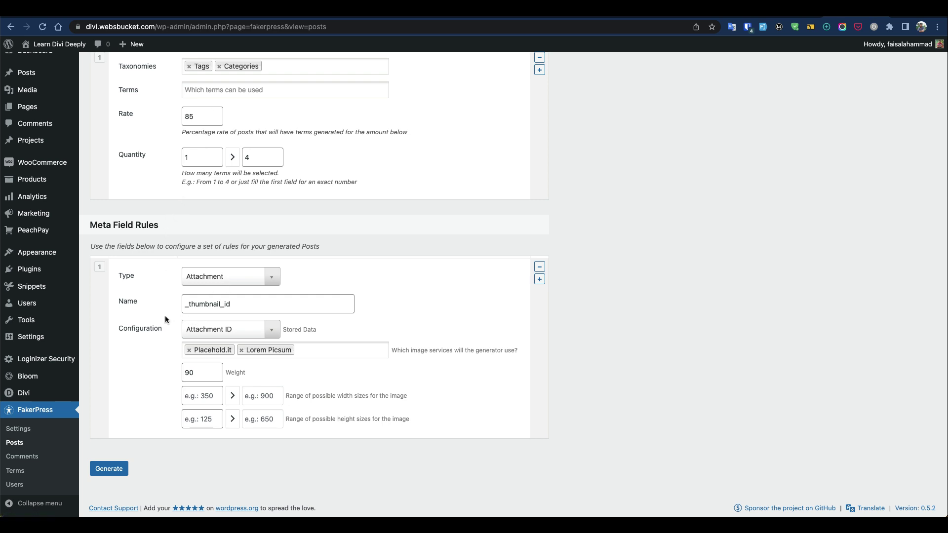
left_click(190, 350)
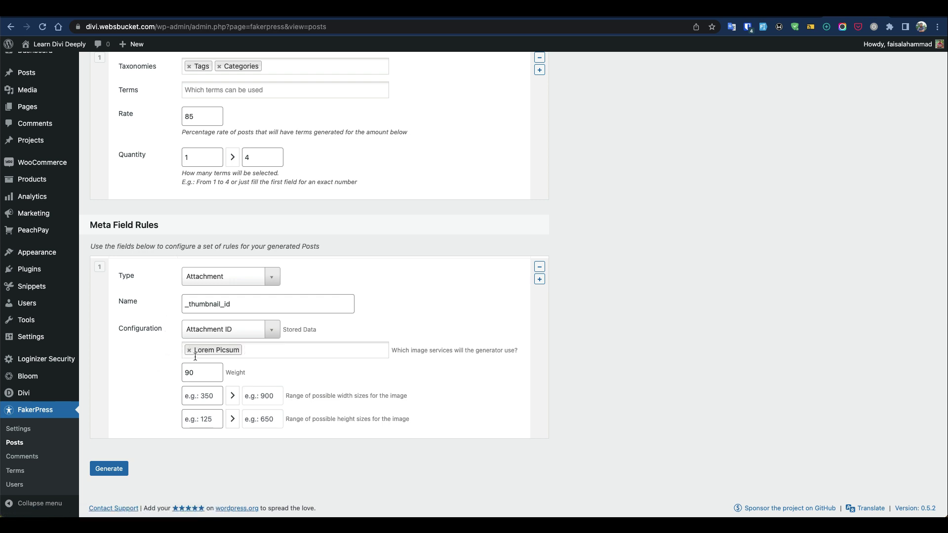
left_click(109, 470)
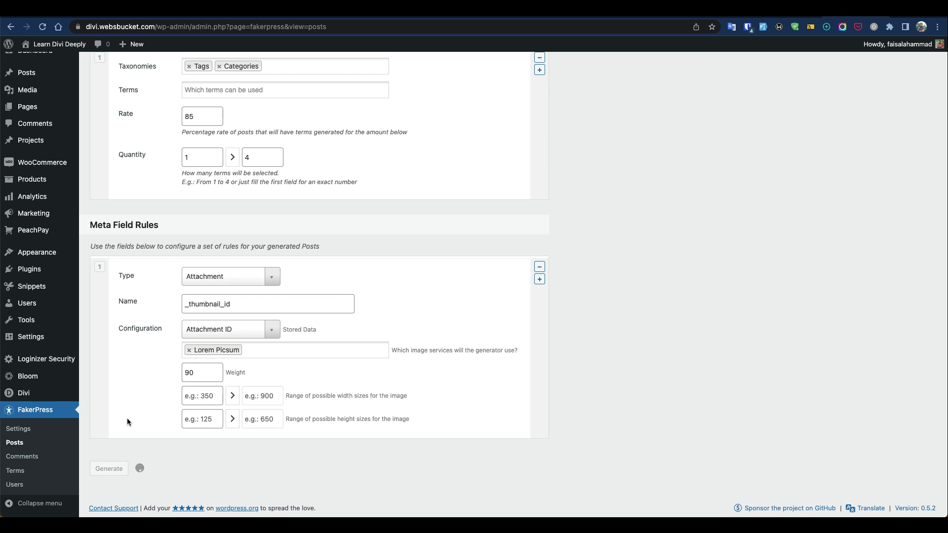
Check the 14 faked posts notice and go to Posts > All Posts.
scroll(123, 322, "down", 1)
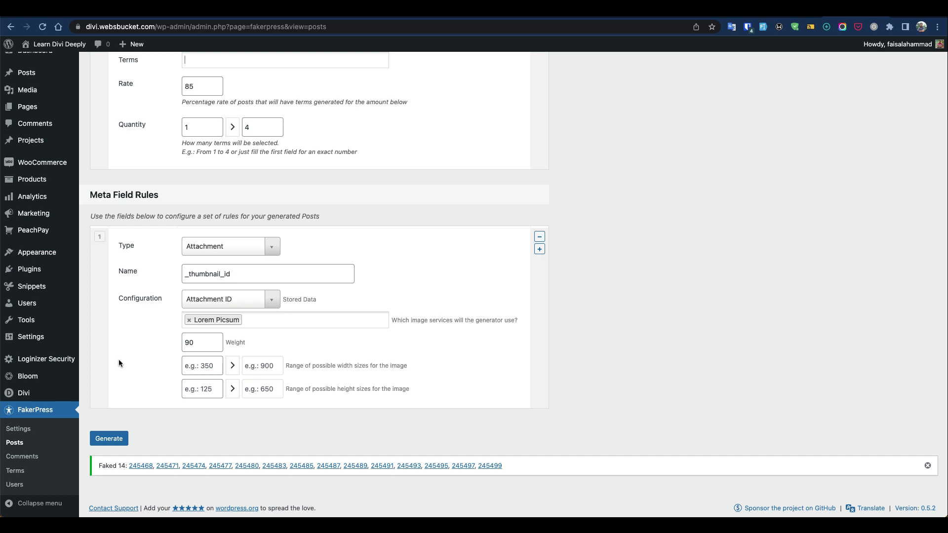
left_click(33, 83)
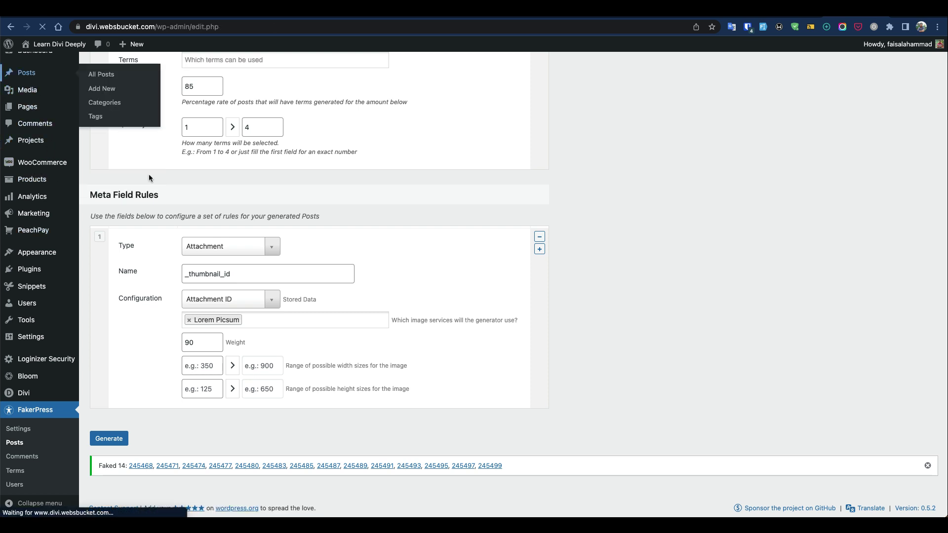
scroll(295, 295, "down", 3)
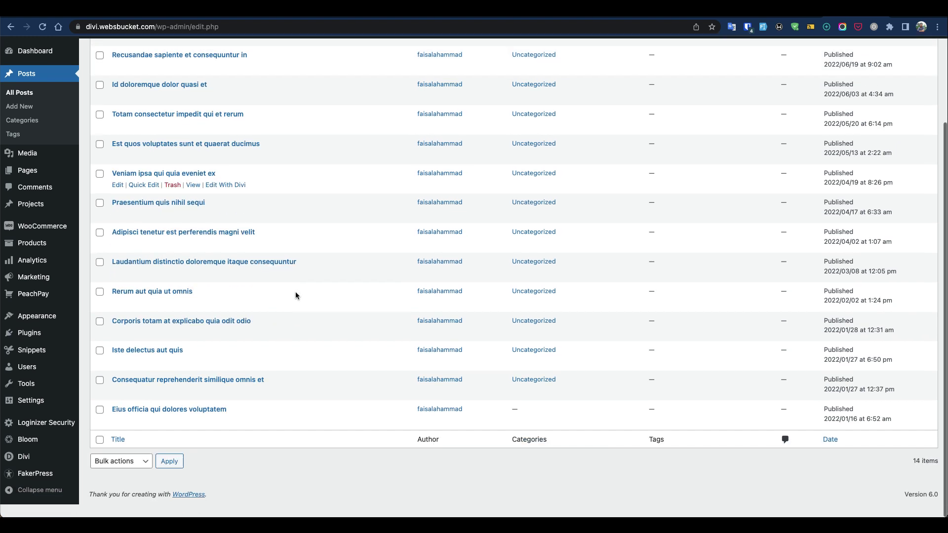
scroll(294, 294, "up", 3)
left_click(193, 155)
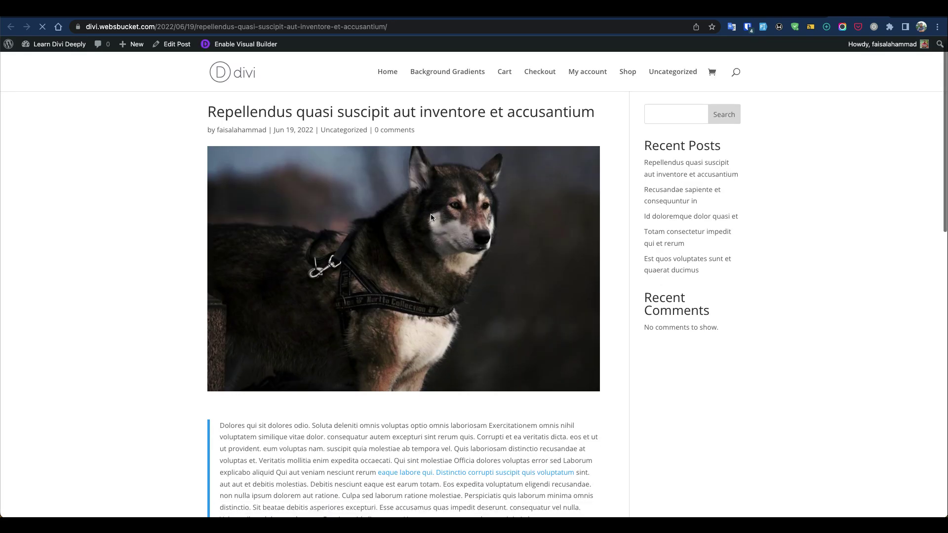
scroll(430, 214, "down", 10)
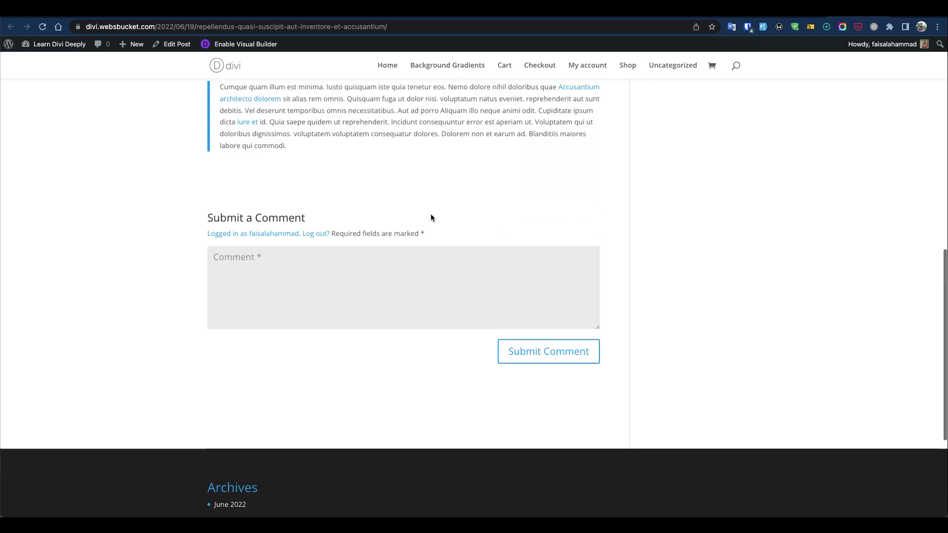
scroll(431, 214, "up", 15)
scroll(419, 226, "down", 5)
scroll(419, 226, "down", 6)
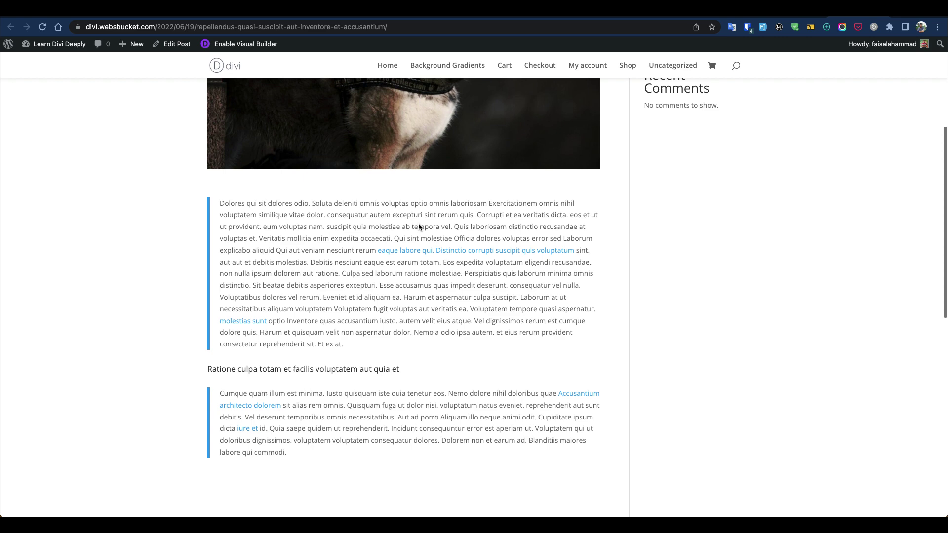
scroll(419, 223, "down", 5)
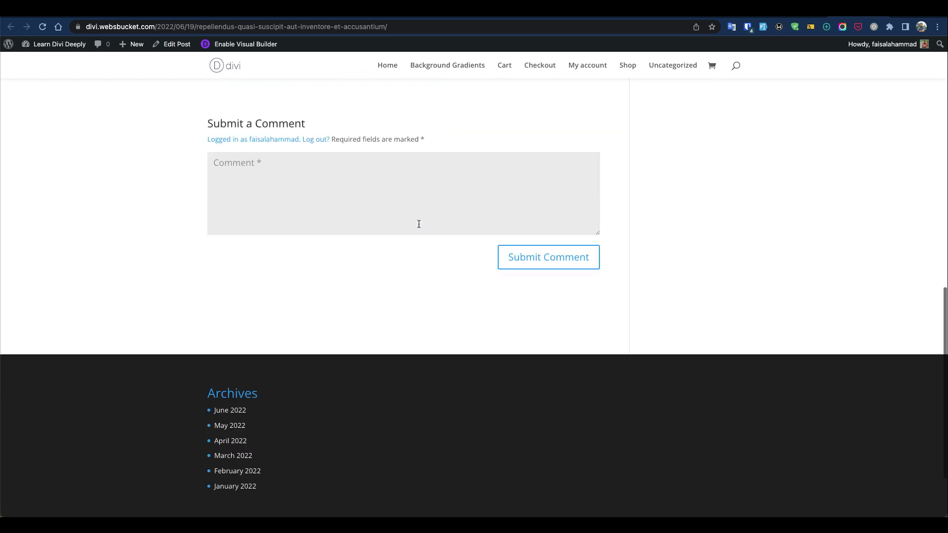
scroll(419, 223, "up", 15)
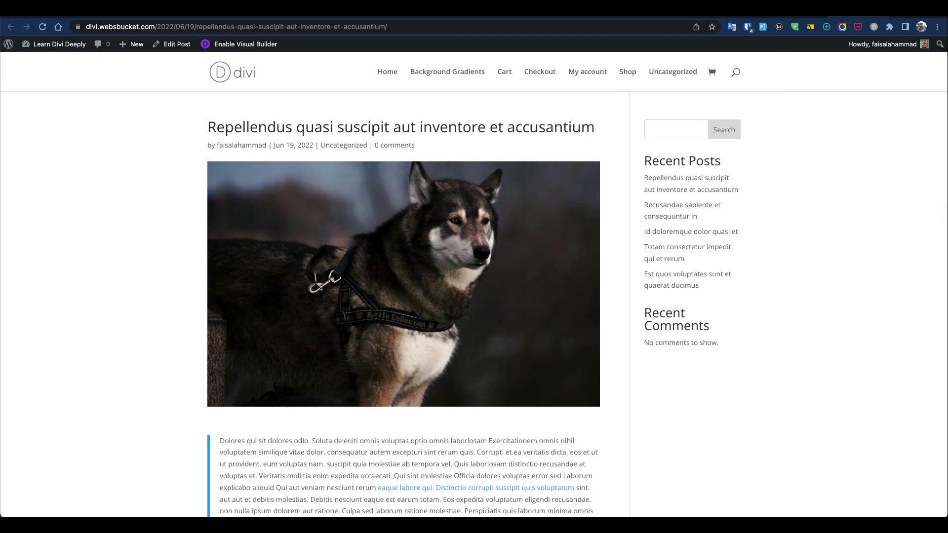
key("super+bracketleft")
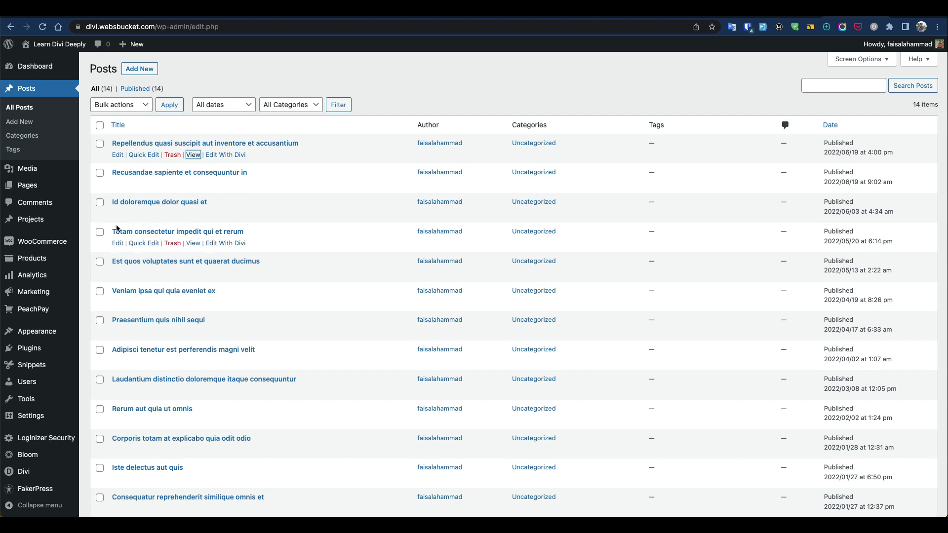
scroll(256, 192, "down", 3)
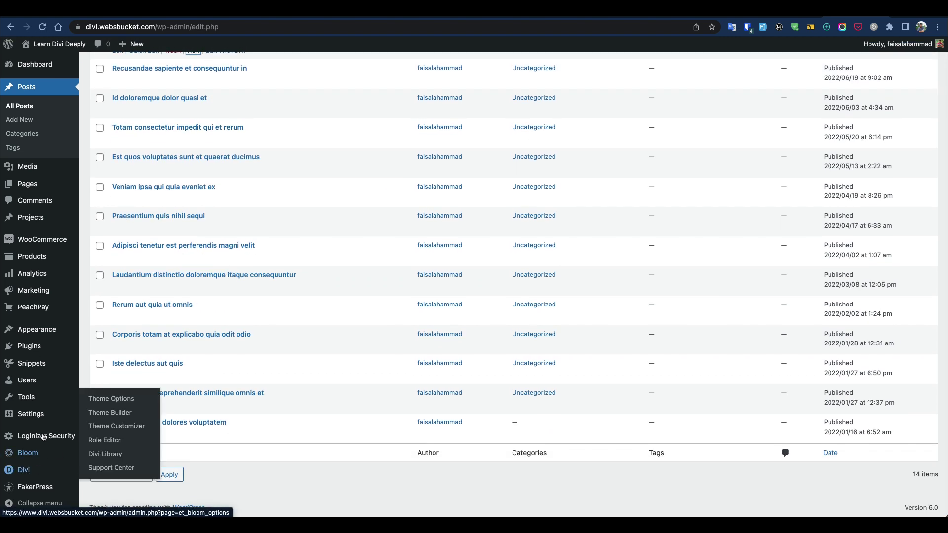
mouse_move(52, 407)
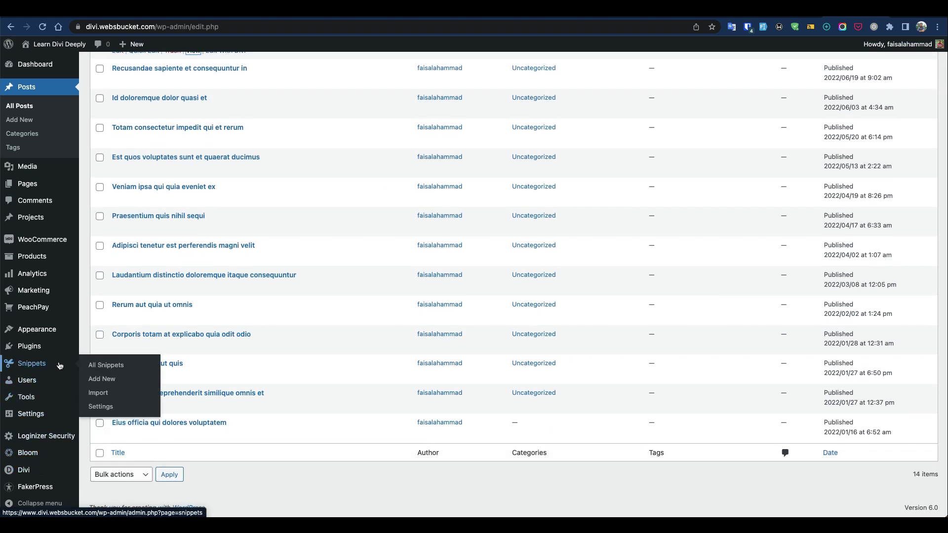
mouse_move(55, 353)
mouse_move(48, 488)
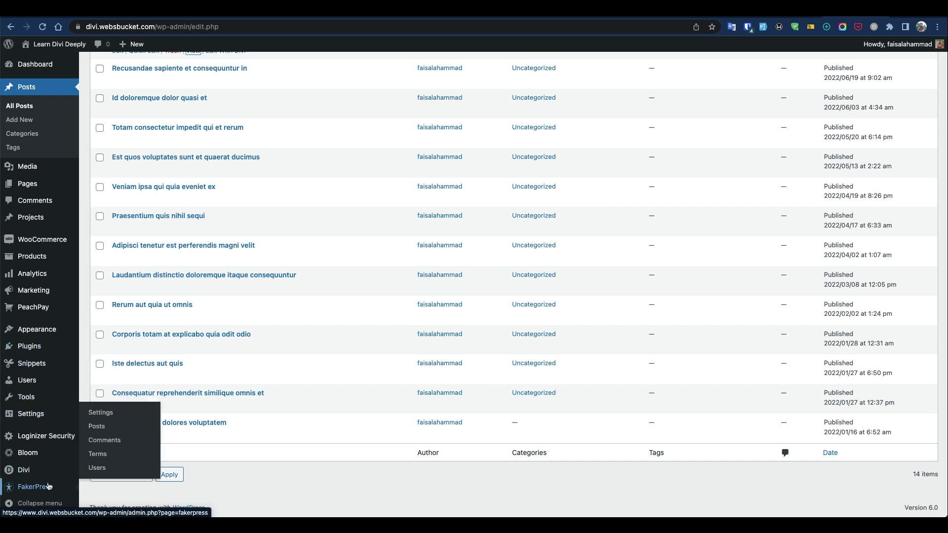
Open FakerPress's comment generator and set the comment quantity to 12–20.
left_click(104, 440)
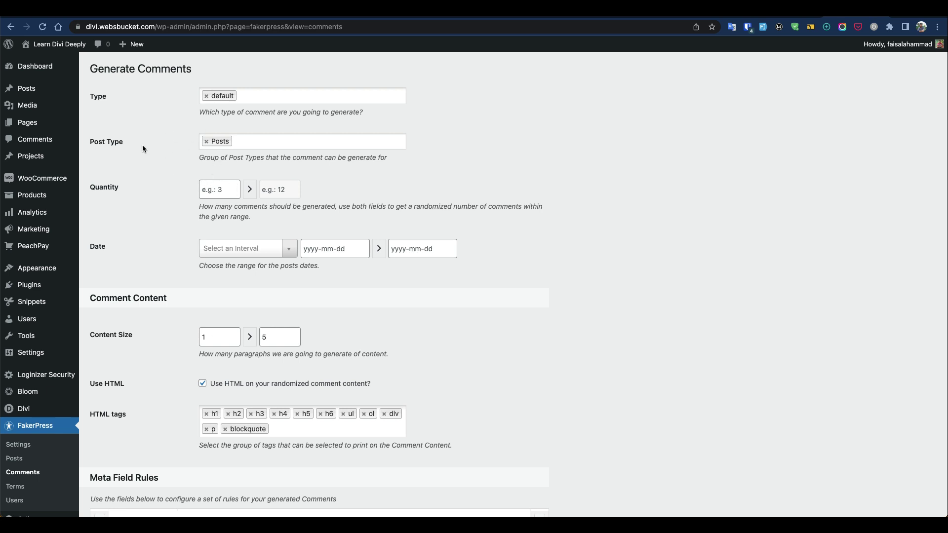
left_click(211, 190)
type("10")
key("Tab")
type("20")
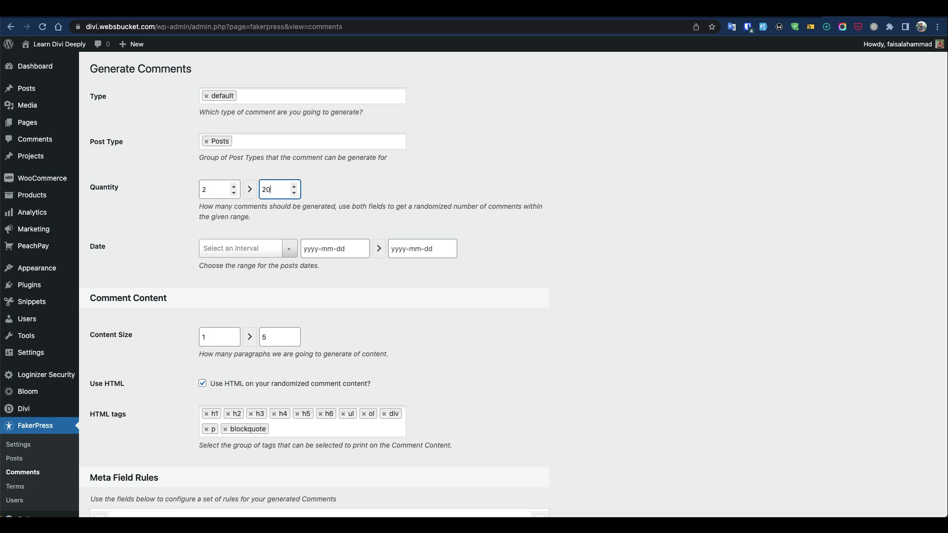
double_click(210, 191)
type("2")
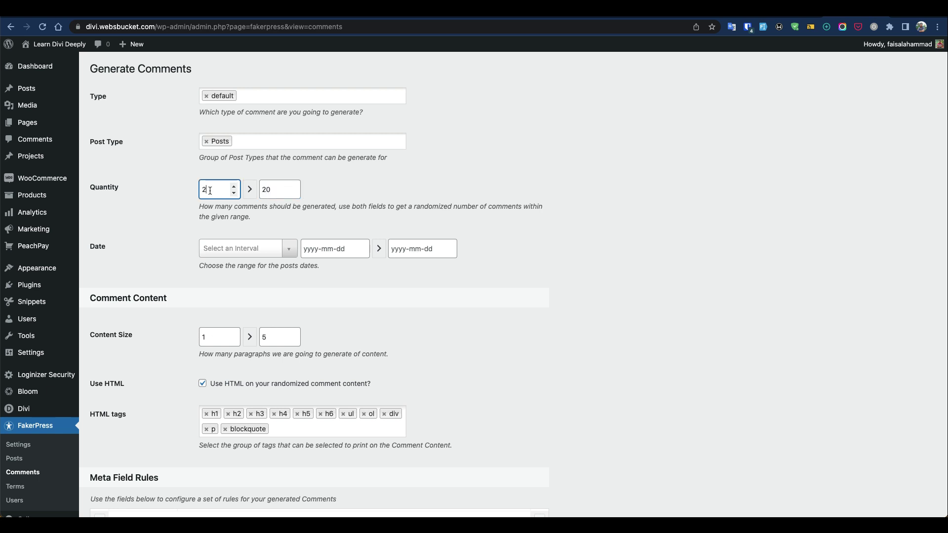
left_click(162, 220)
Set the comment date range to the last 15 days.
scroll(250, 189, "down", 3)
left_click(258, 174)
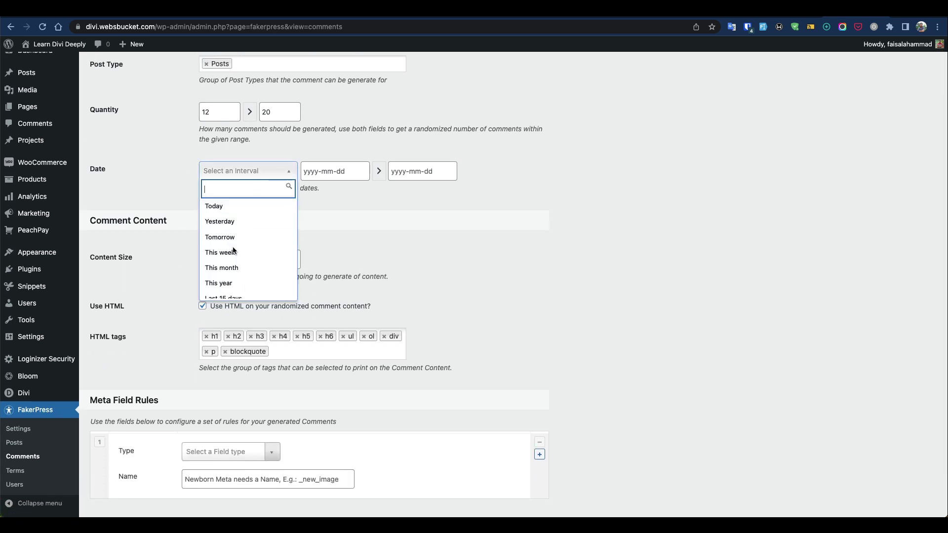
left_click(239, 268)
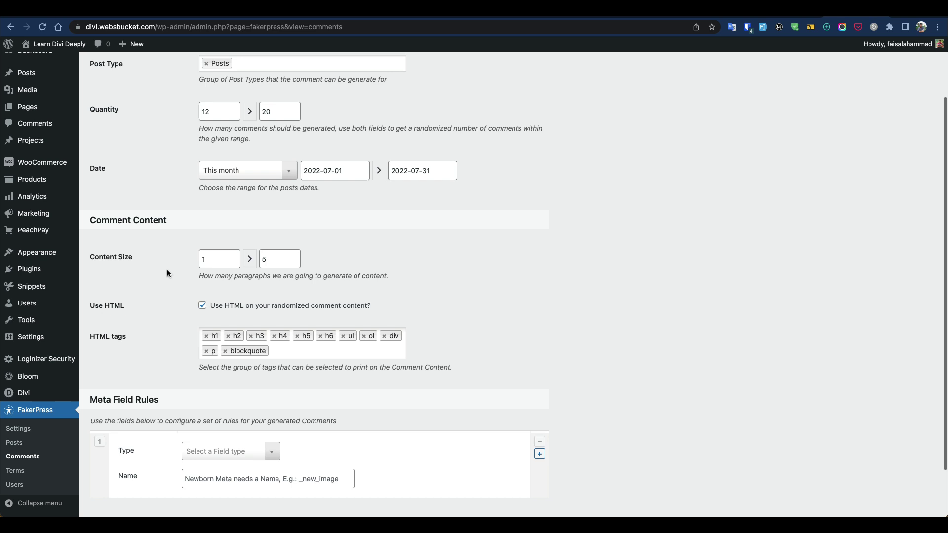
scroll(167, 270, "down", 3)
left_click(249, 109)
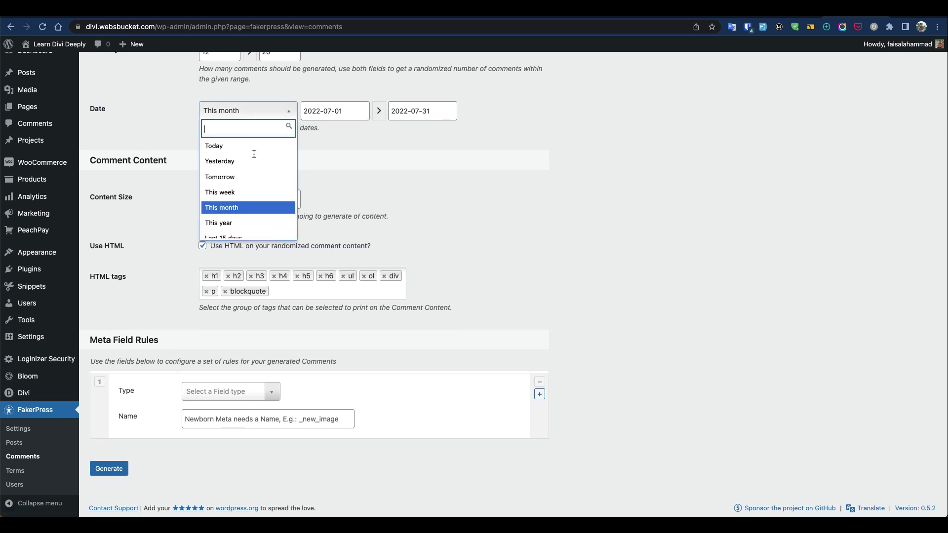
scroll(245, 213, "down", 2)
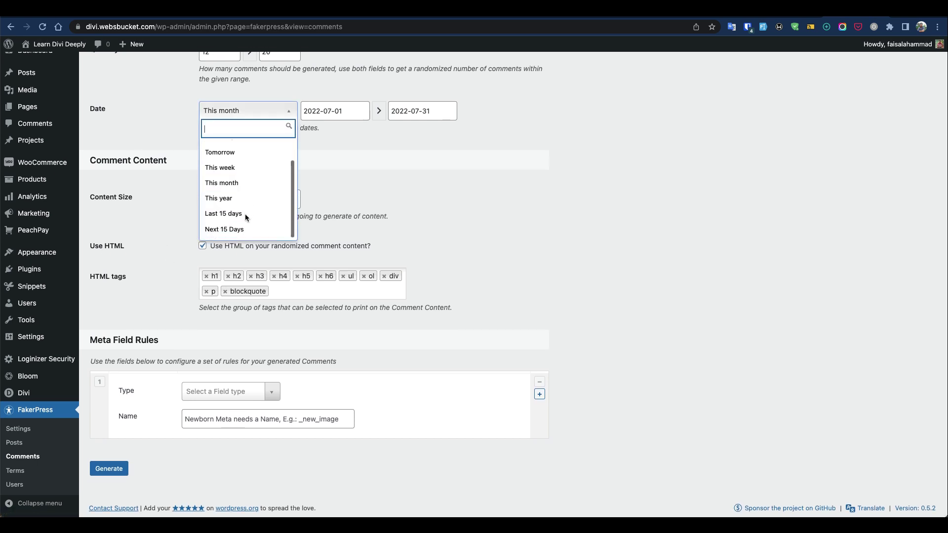
left_click(245, 214)
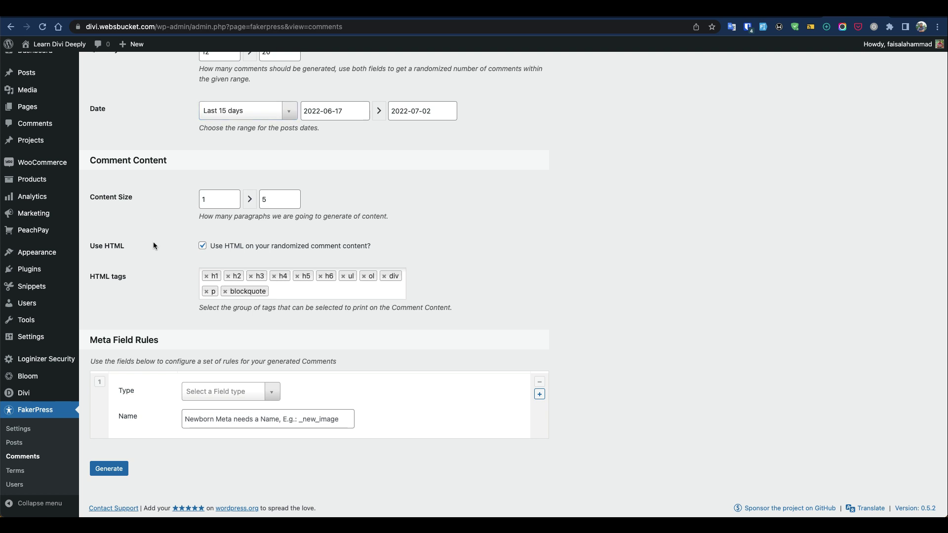
Limit comments to 1–3 paragraphs and remove the div and blockquote tags.
left_click(266, 199)
key("BackSpace")
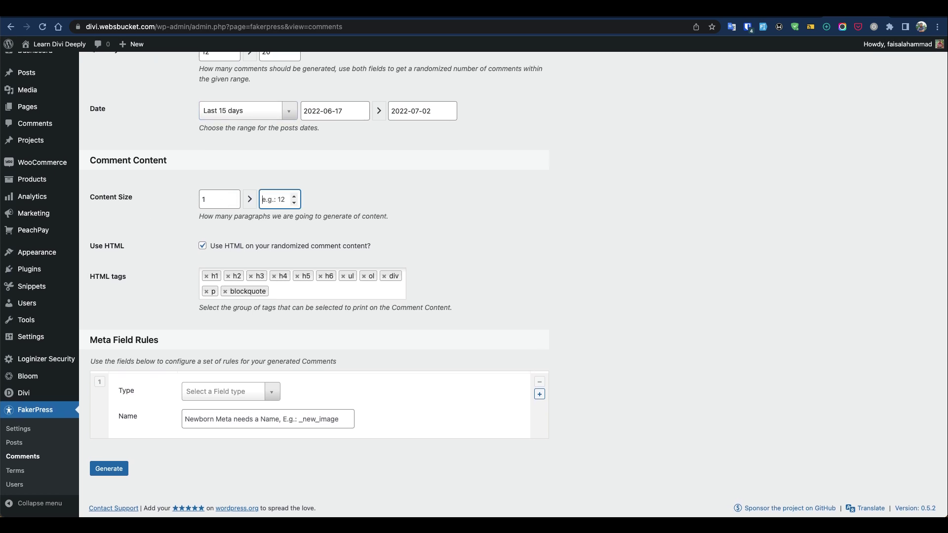
type("3")
left_click(174, 234)
left_click(384, 276)
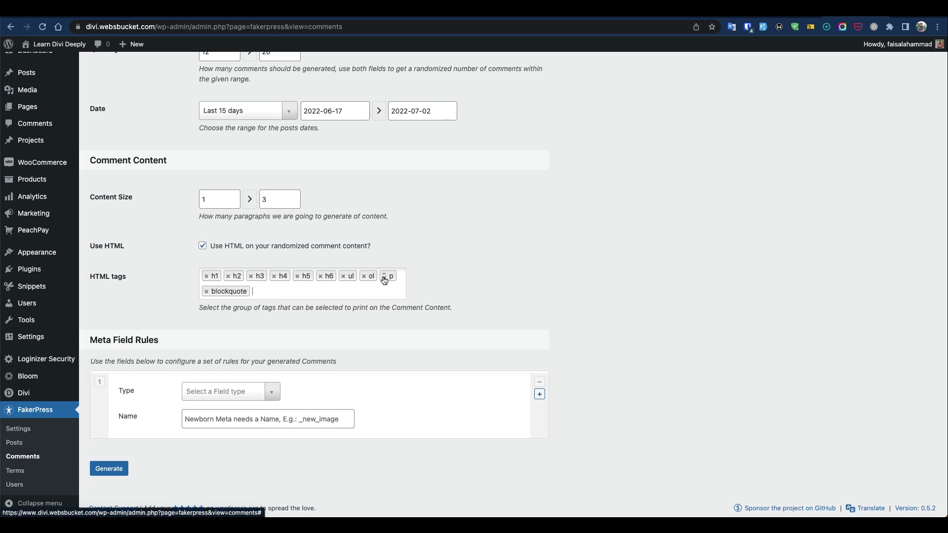
left_click(207, 292)
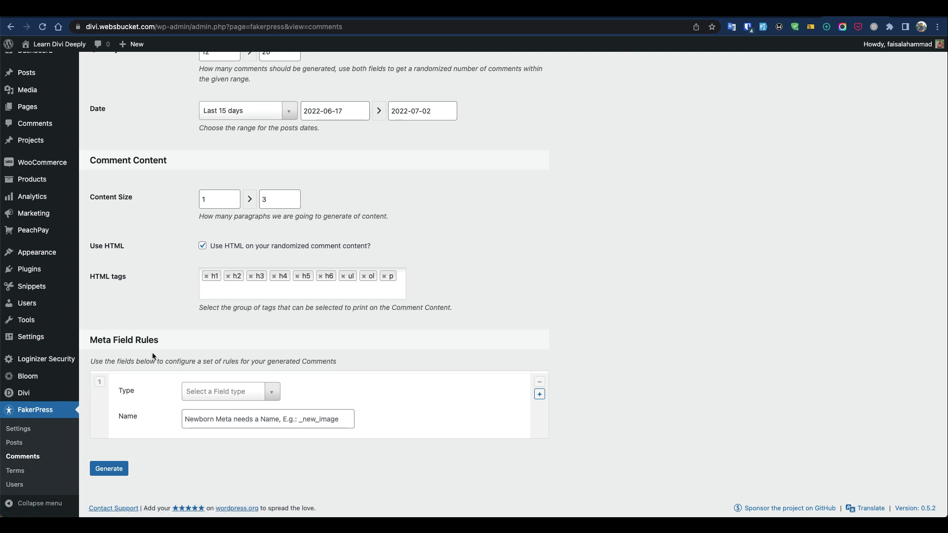
Generate the fake comments, leaving the meta field rules unchanged.
scroll(154, 357, "down", 1)
left_click(212, 390)
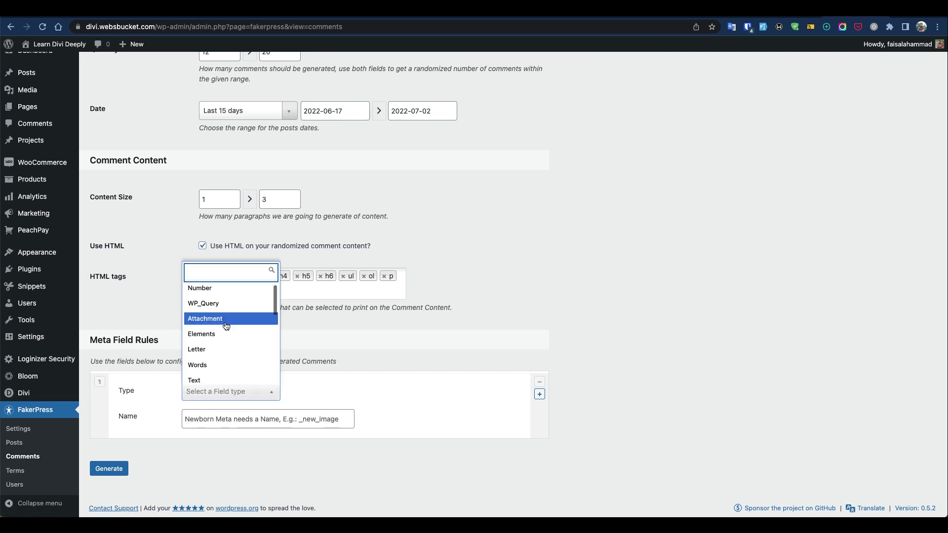
scroll(226, 326, "down", 5)
left_click(128, 313)
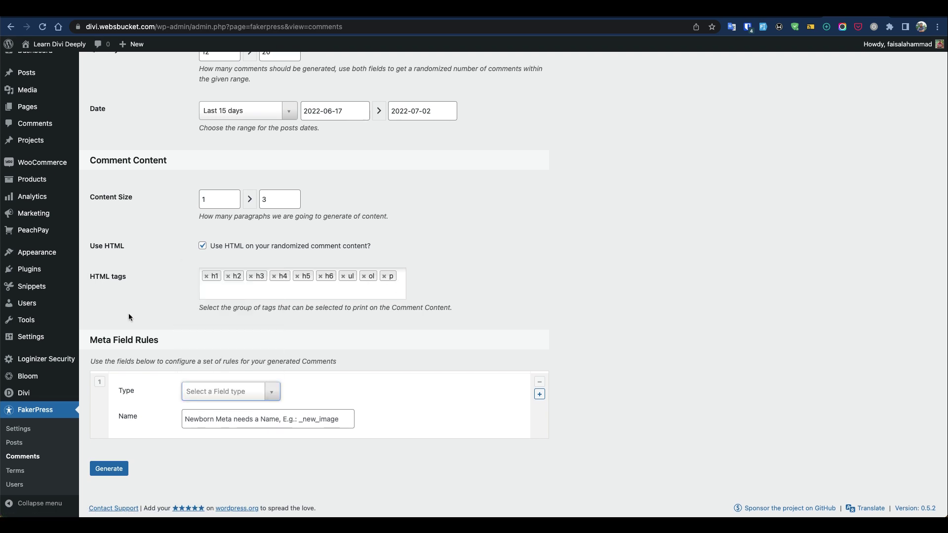
left_click(111, 468)
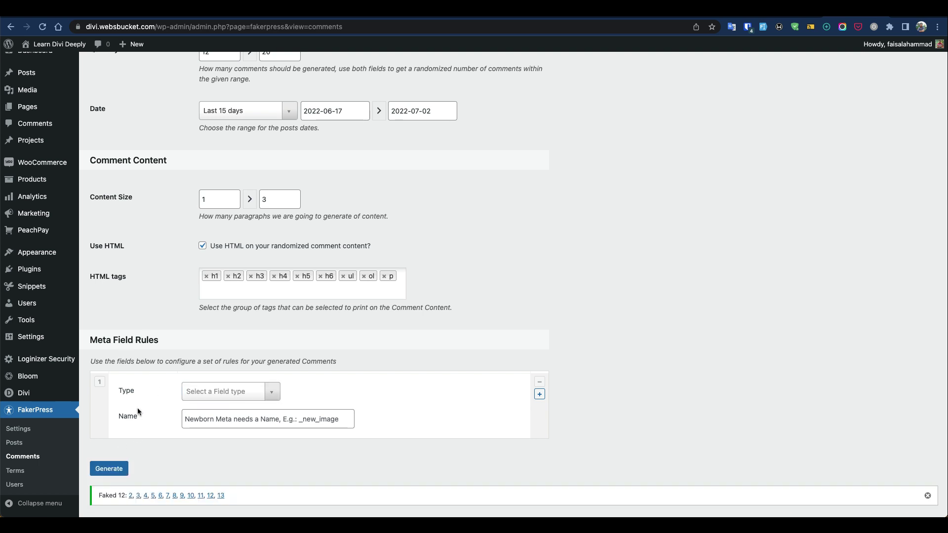
scroll(138, 408, "down", 1)
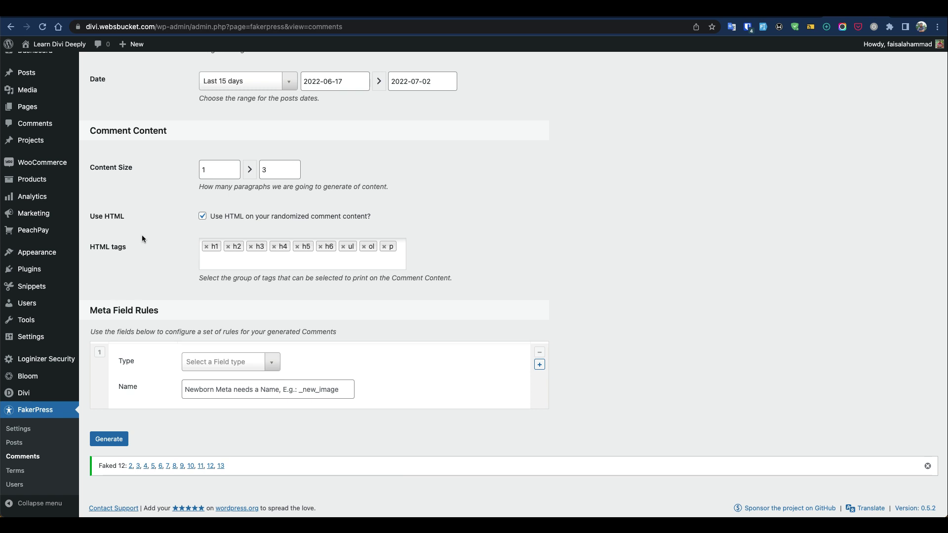
Open the Comments list and scroll through the 12 approved generated comments.
left_click(47, 127)
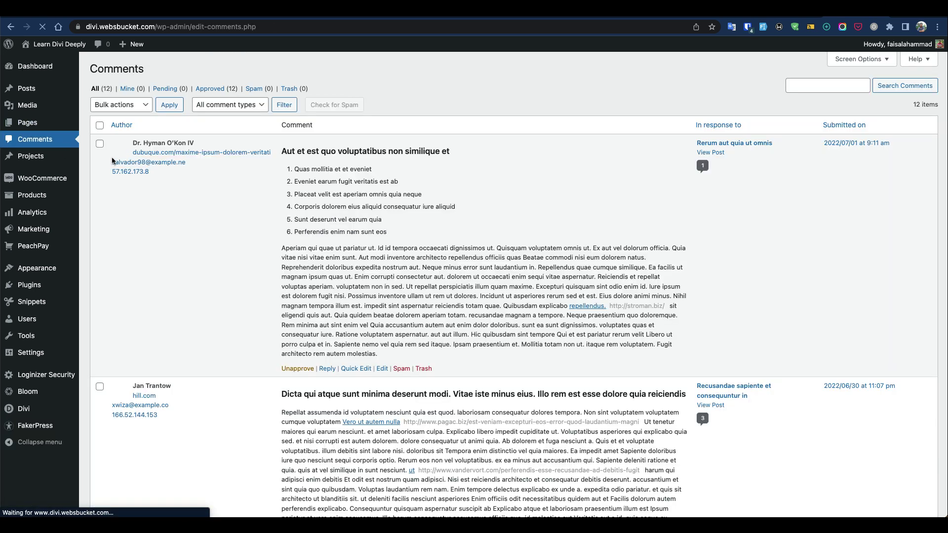
scroll(422, 285, "down", 15)
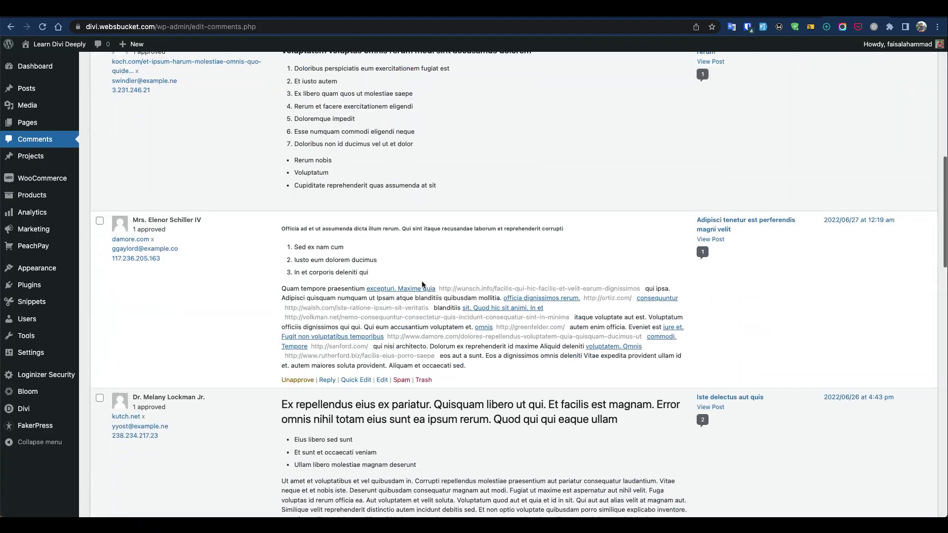
scroll(422, 285, "down", 5)
scroll(423, 281, "up", 20)
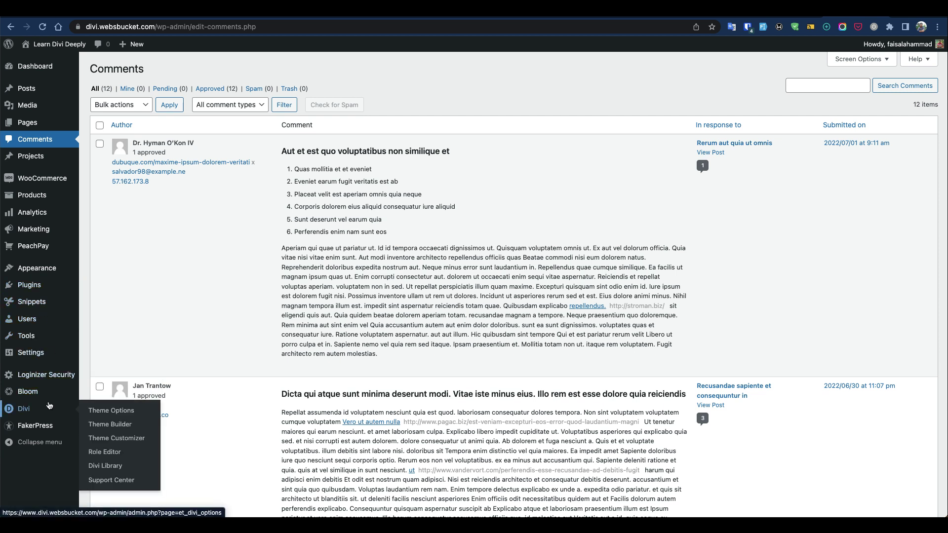
mouse_move(66, 358)
mouse_move(34, 426)
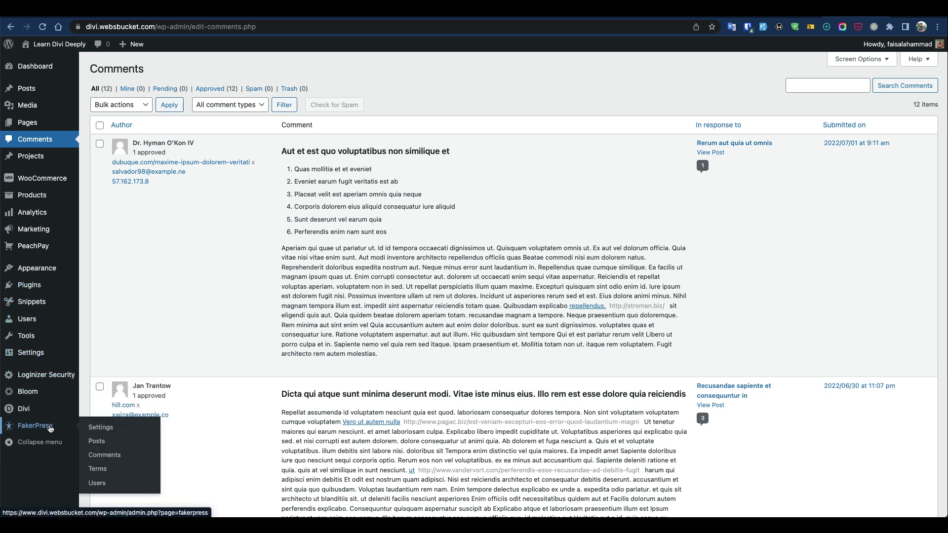
Open FakerPress's user generator and set the user quantity to 5–10.
left_click(112, 483)
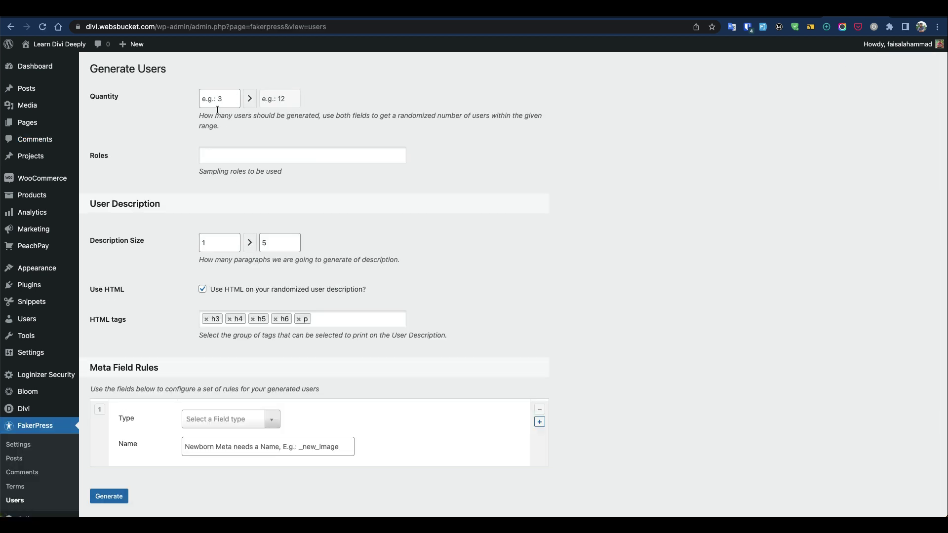
left_click(213, 105)
type("5")
key("Tab")
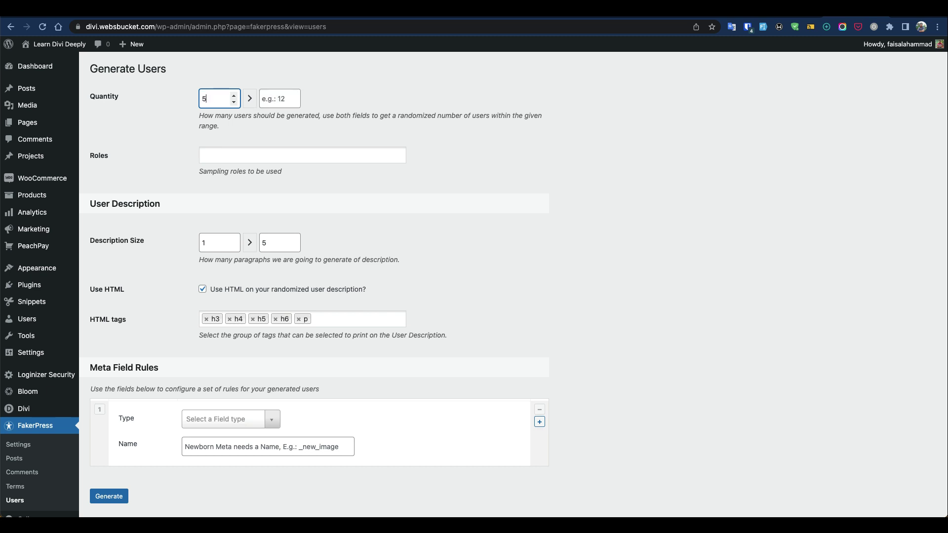
type("10")
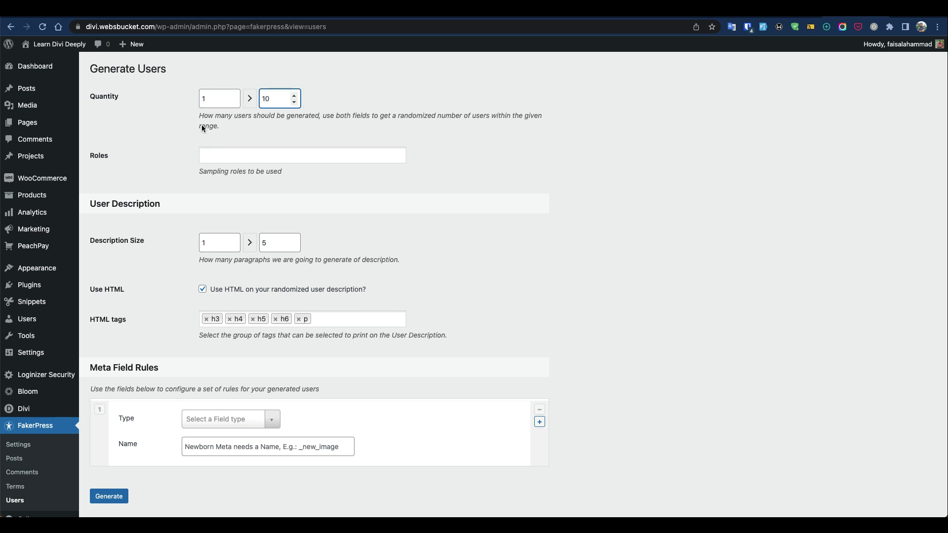
left_click(221, 104)
key("BackSpace")
type("1")
key("BackSpace")
type("5")
Choose Subscriber as the role for the generated users.
left_click(216, 157)
scroll(235, 220, "down", 1)
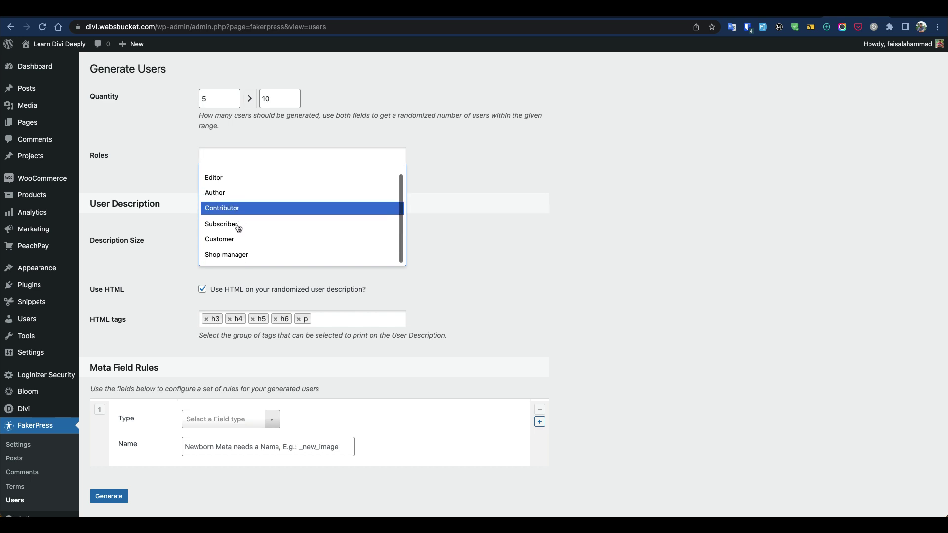
left_click(236, 226)
scroll(203, 236, "down", 1)
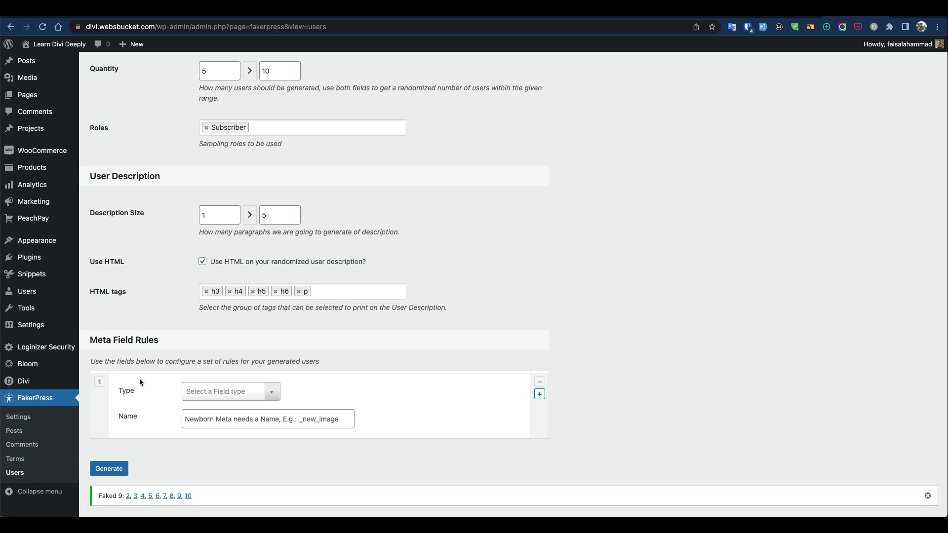
Open Users > All Users to view the generated Subscriber accounts.
left_click(26, 292)
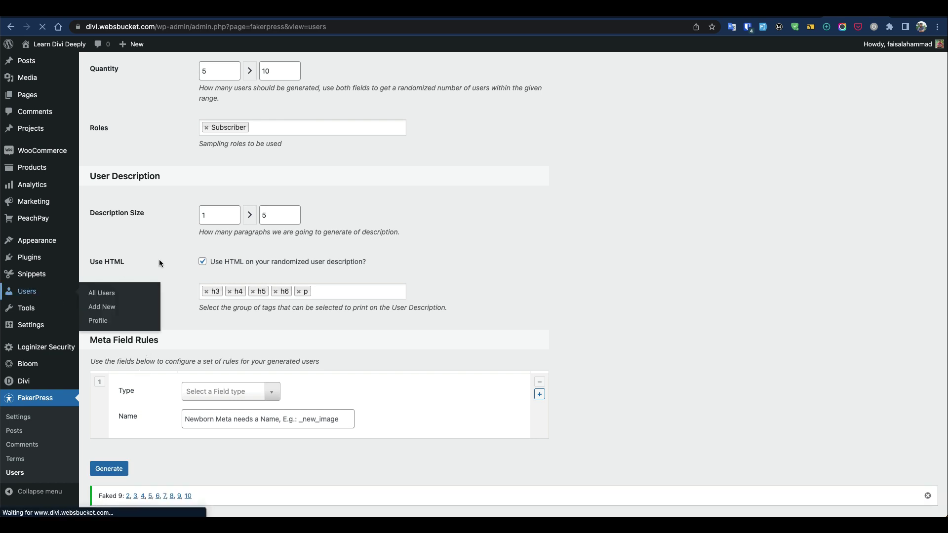